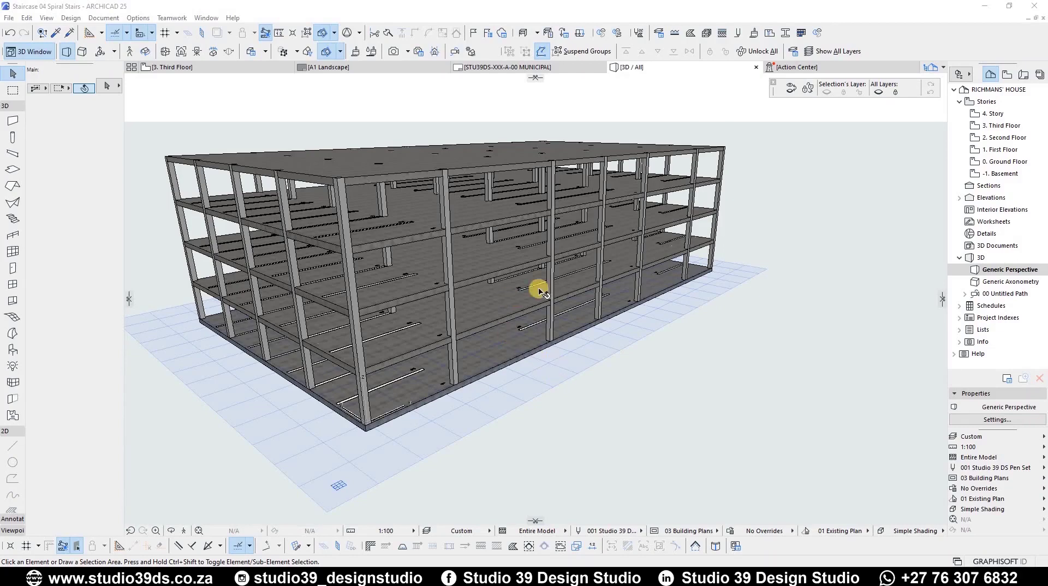
shift+middle_drag(569, 291, 502, 344)
scroll(502, 343, up, 4)
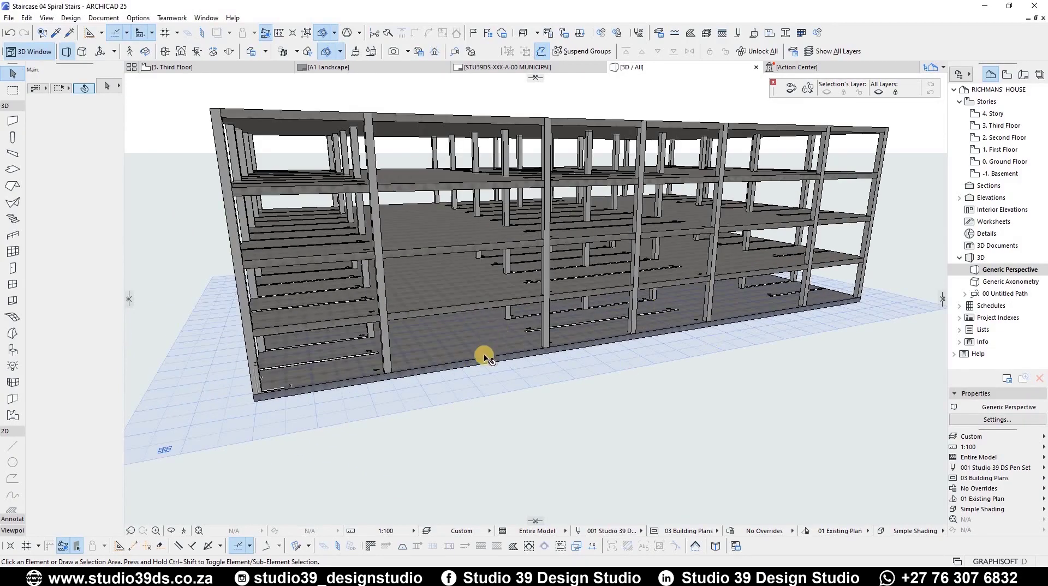
click(767, 295)
key(Escape)
click(757, 280)
key(Escape)
Open the Ground Floor plan to view the parking bay layout.
key(F2)
double_click(996, 162)
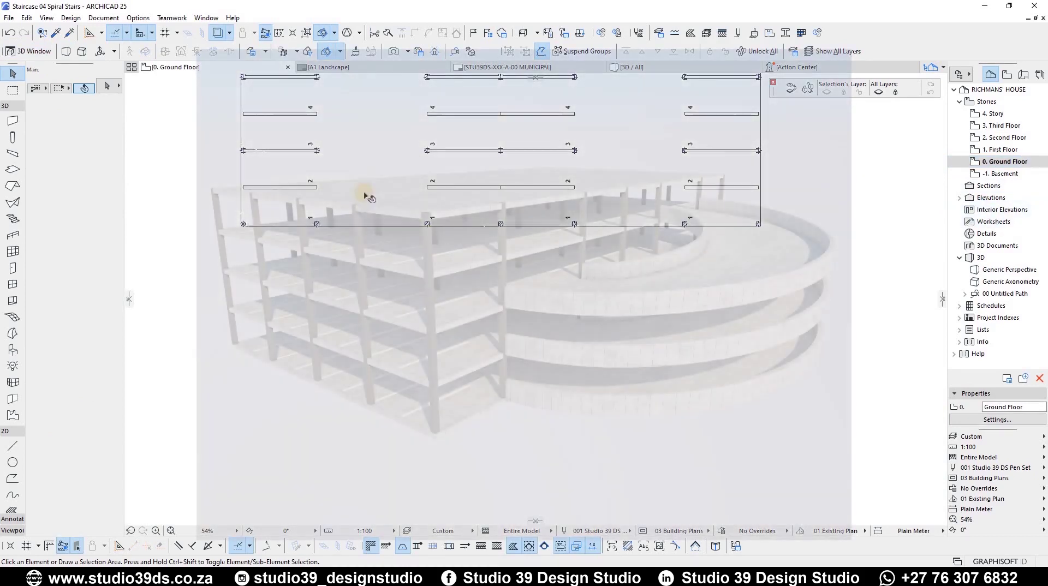
scroll(279, 178, up, 4)
middle_drag(279, 178, 258, 271)
scroll(523, 297, down, 4)
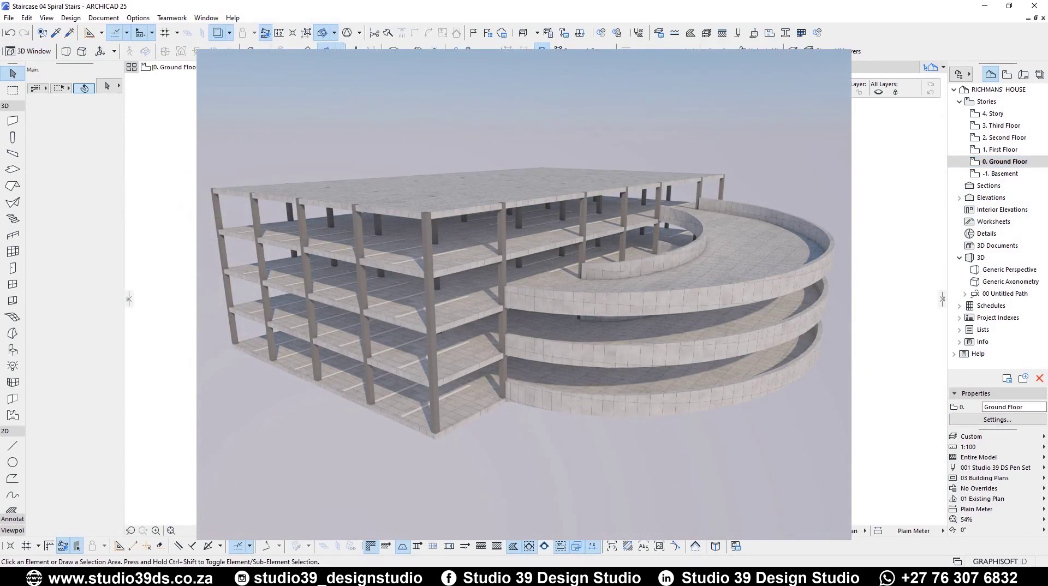
Measure the driveway gap between the row 2 parking bay lines and the length of the middle bay line.
key(m)
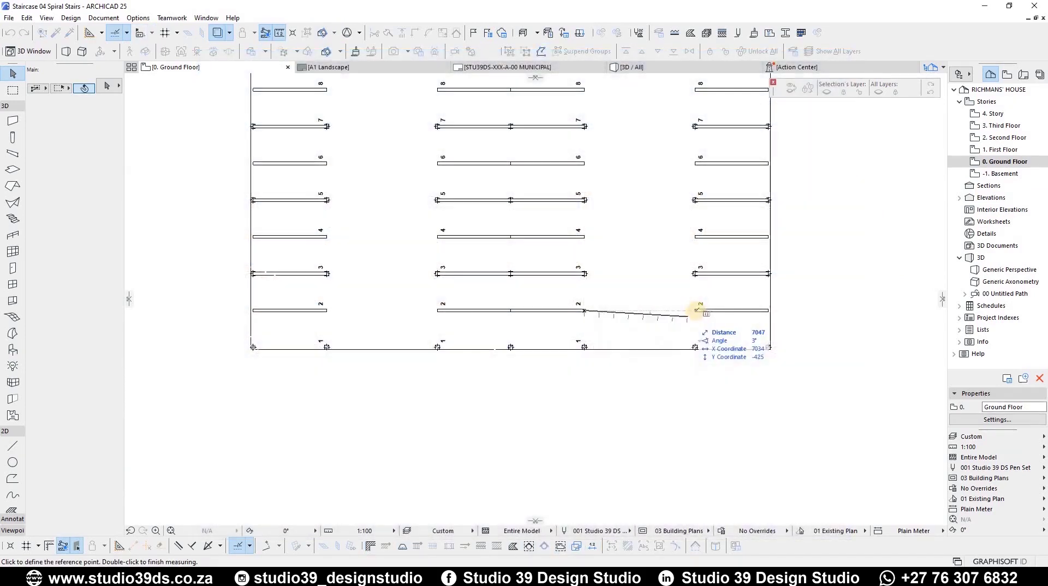
key(Escape)
key(m)
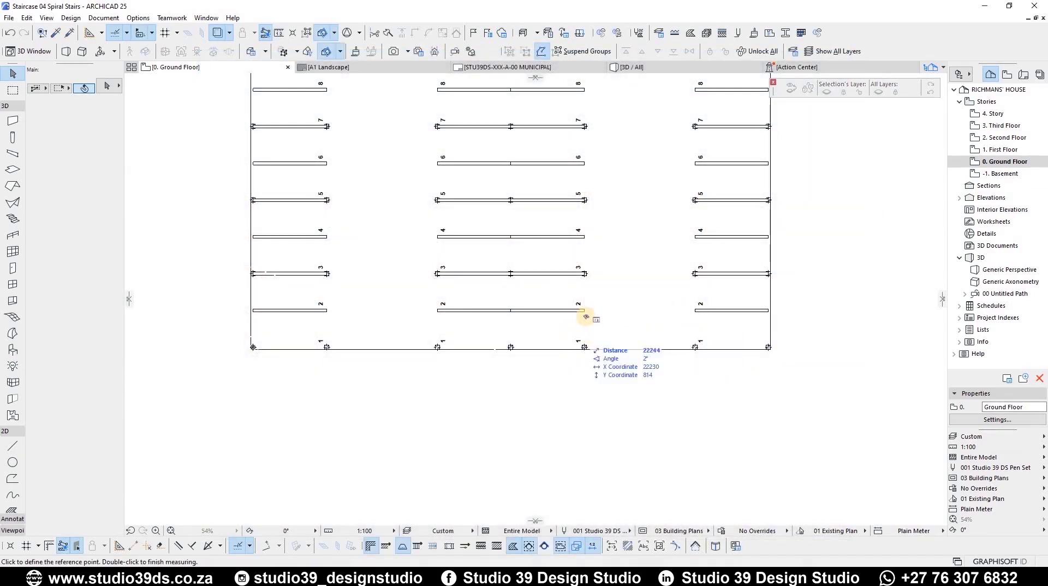
click(584, 311)
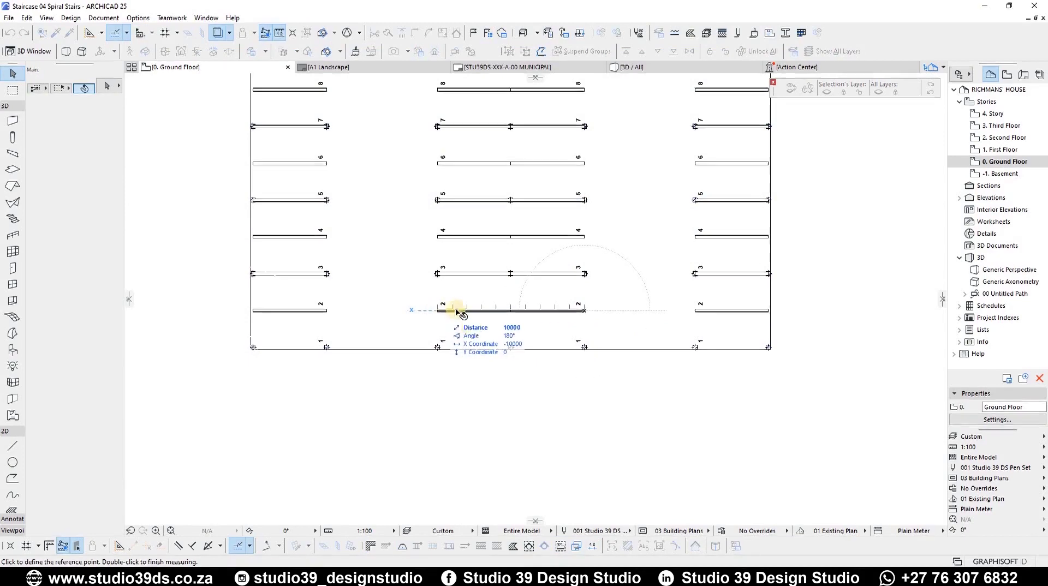
key(Escape)
Examine the building in 3D, checking the slabs from the ground floor up to the upper storeys.
key(F3)
shift+middle_drag(629, 220, 423, 314)
scroll(424, 313, down, 2)
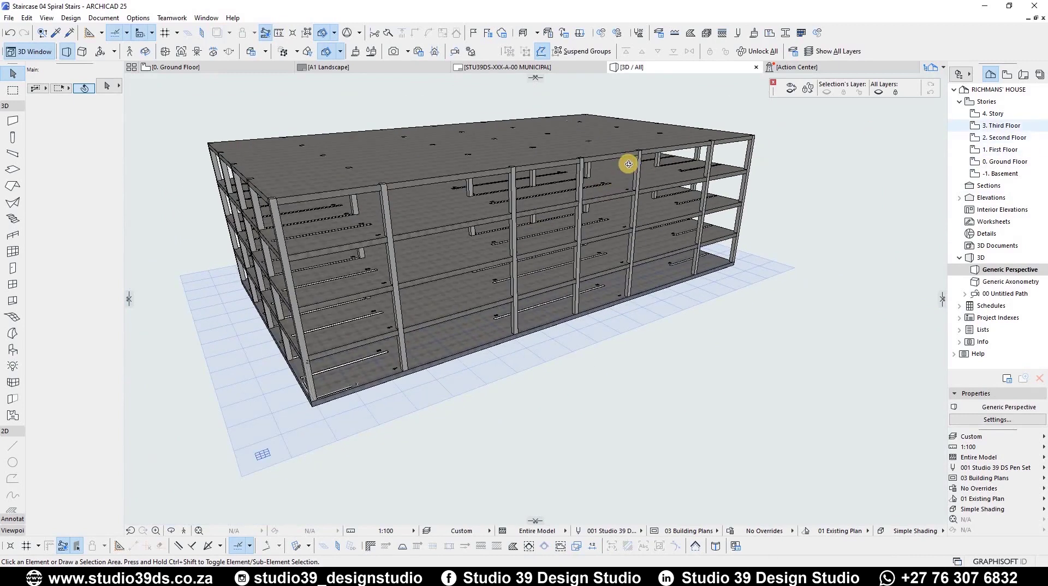
shift+middle_drag(627, 168, 468, 297)
click(446, 330)
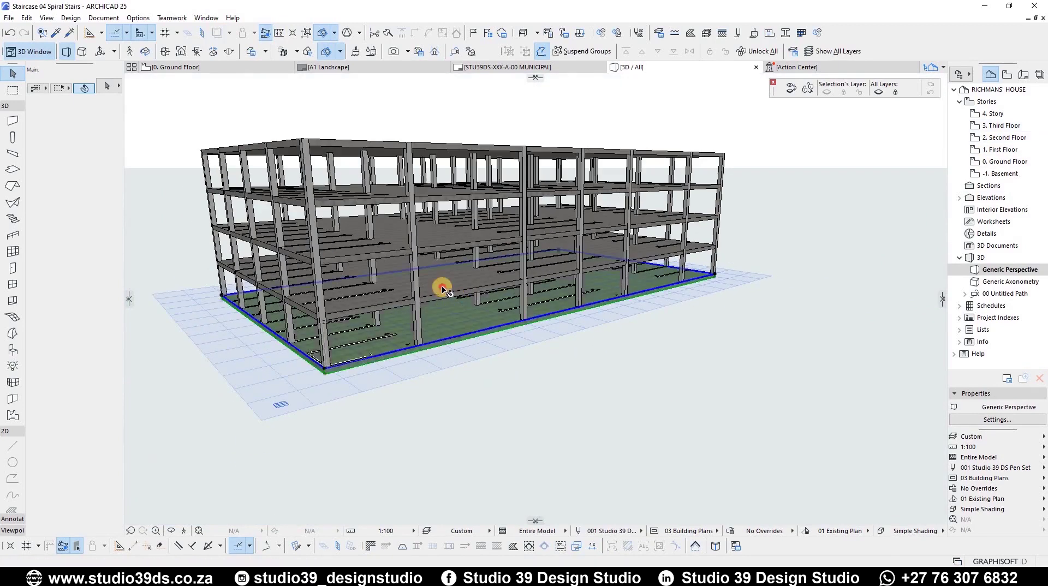
click(442, 239)
click(451, 161)
key(Escape)
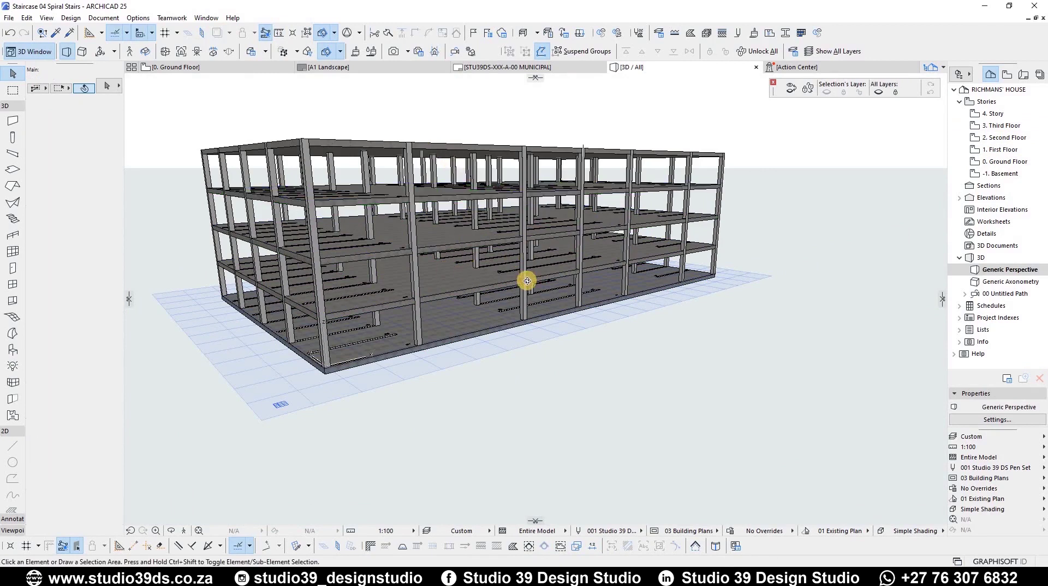
shift+middle_drag(526, 280, 521, 273)
Return to the Ground Floor plan and assign the Object tool to the ARCHICAD Layer.
key(F2)
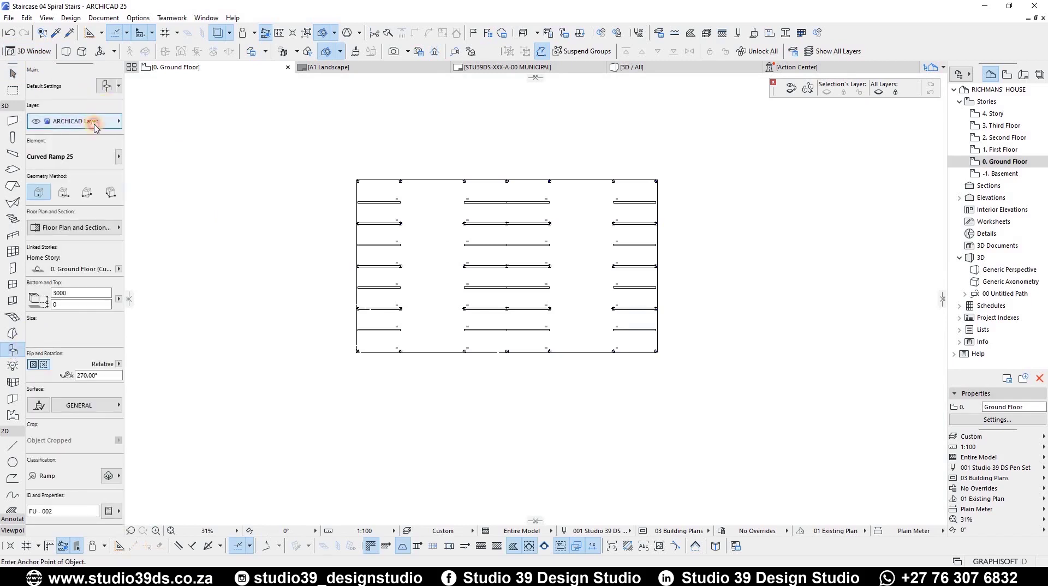
click(89, 121)
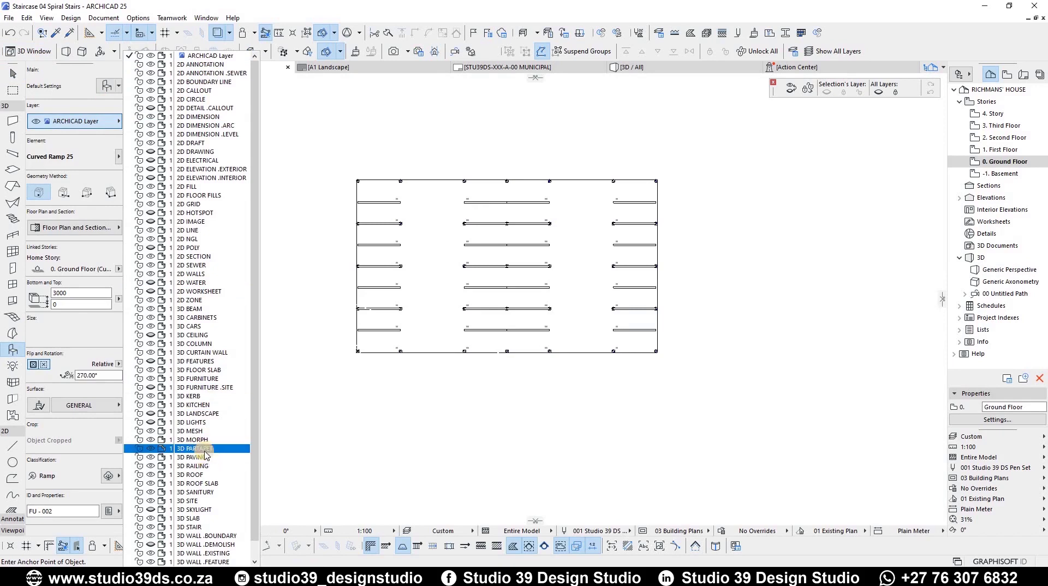
click(197, 56)
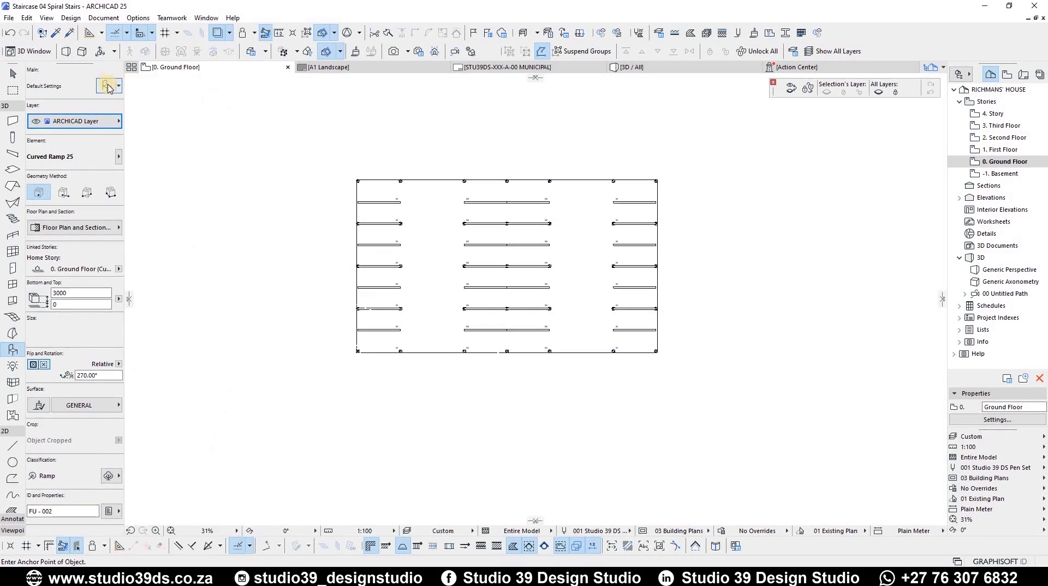
Open the object default settings for Curved Ramp 25 and search the object library for RAMP.
key(ctrl+t)
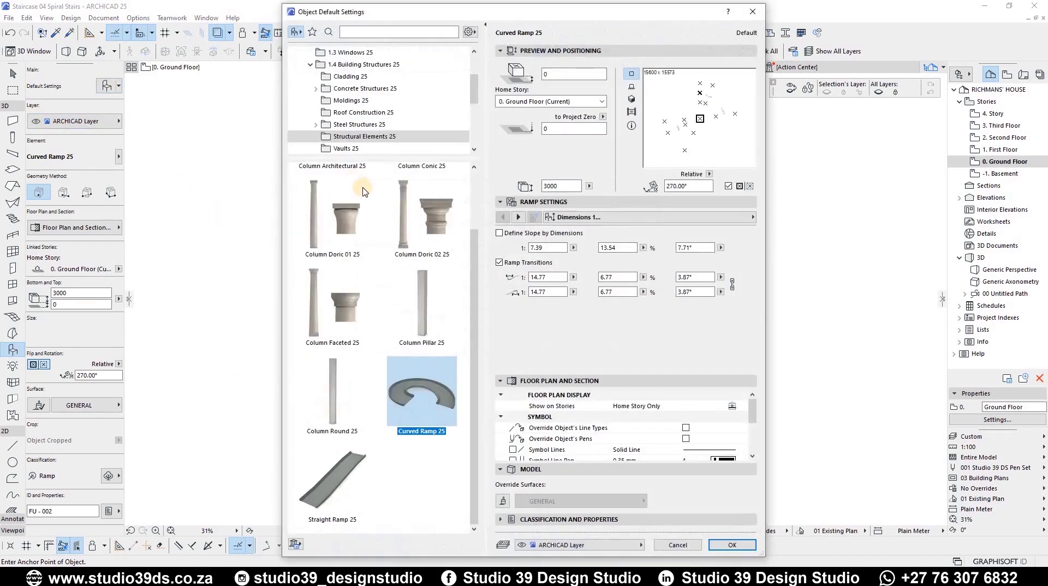
click(373, 32)
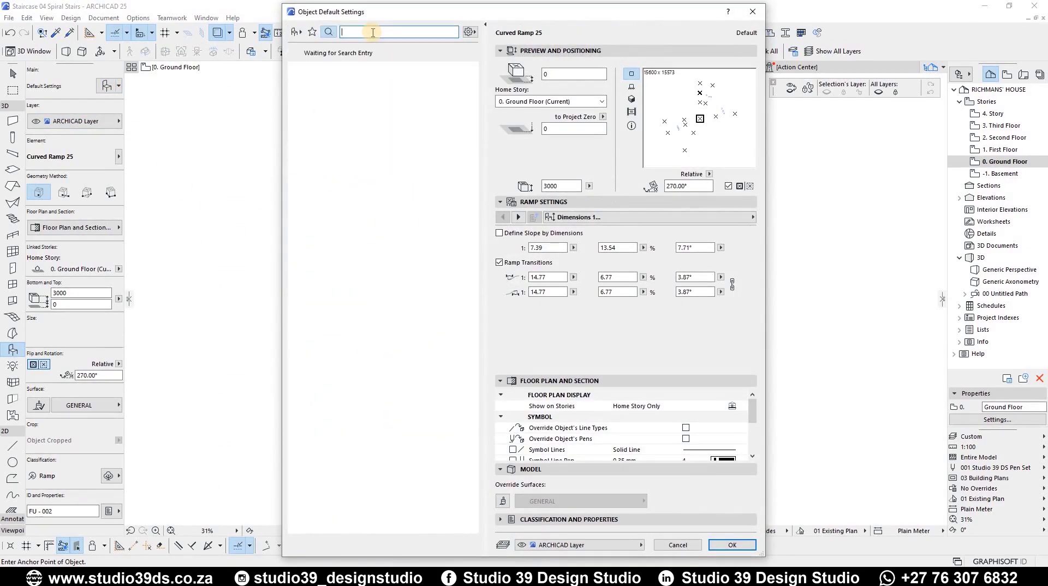
text(RAMP)
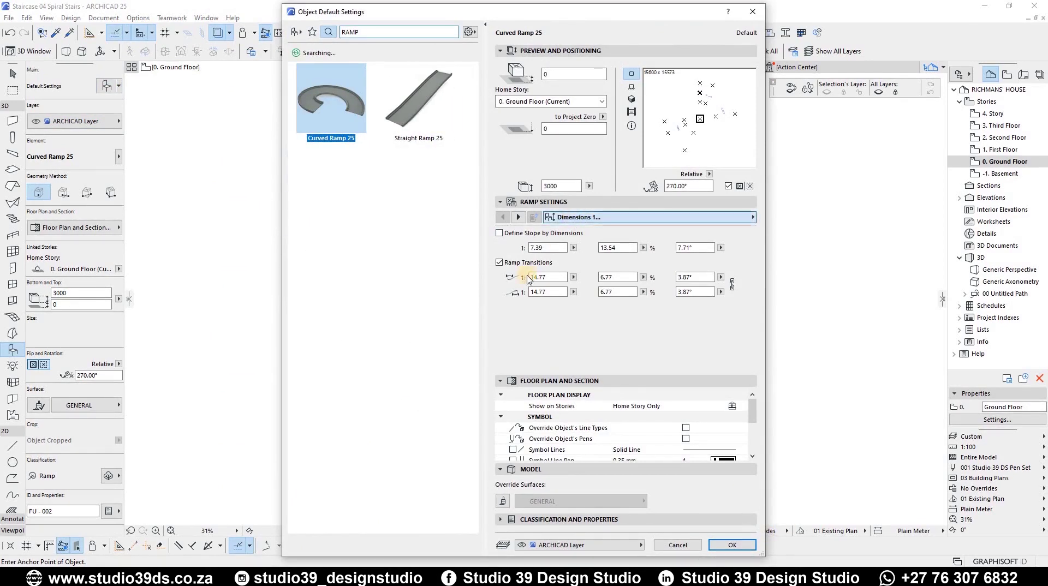
Set the line below and line above contour pens to black in the curved ramp's 2D Representation settings.
click(520, 219)
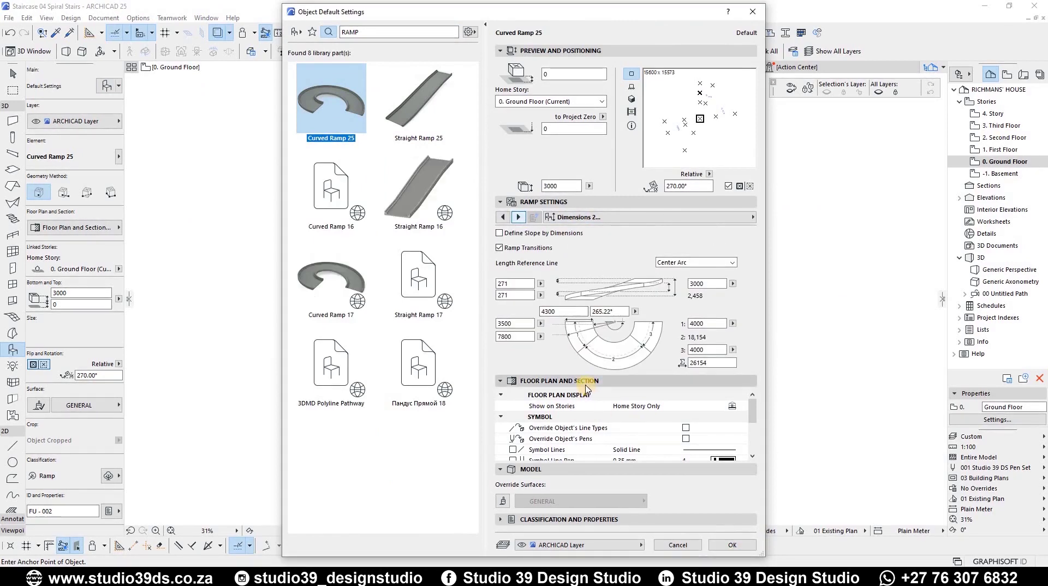
drag(618, 311, 572, 305)
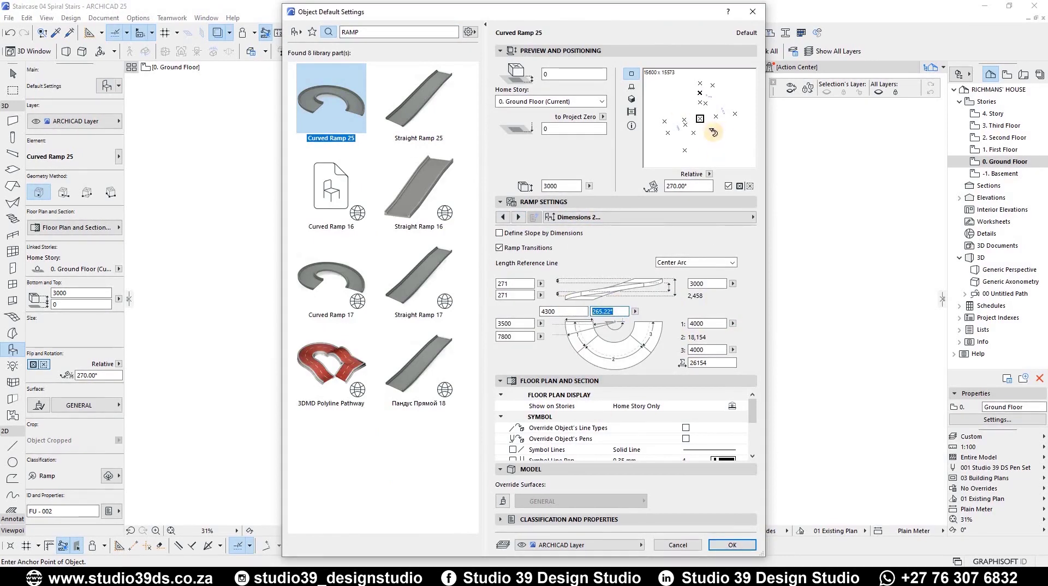
drag(713, 132, 673, 105)
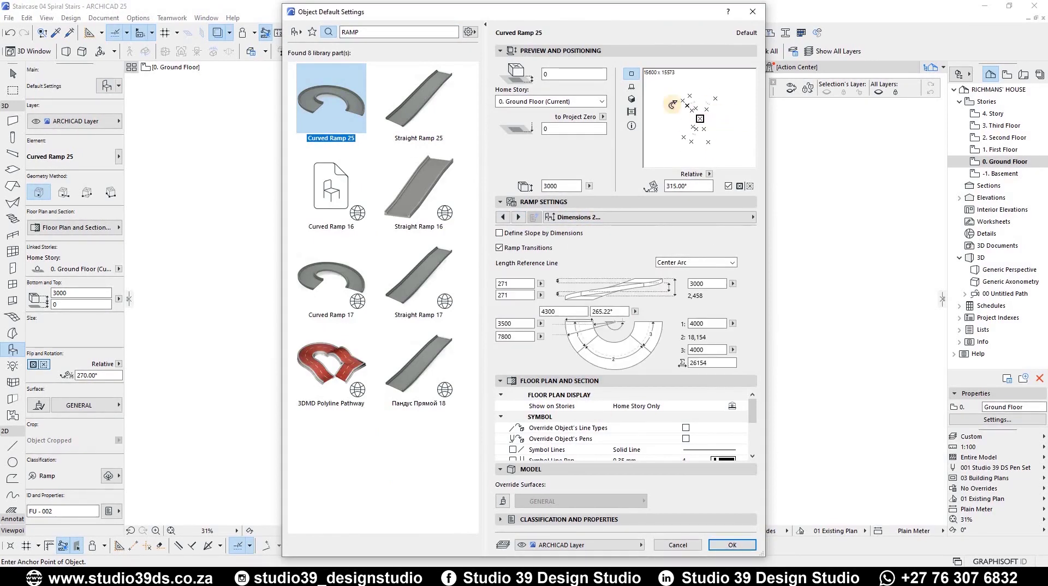
click(519, 219)
click(519, 218)
click(615, 267)
click(616, 268)
click(616, 288)
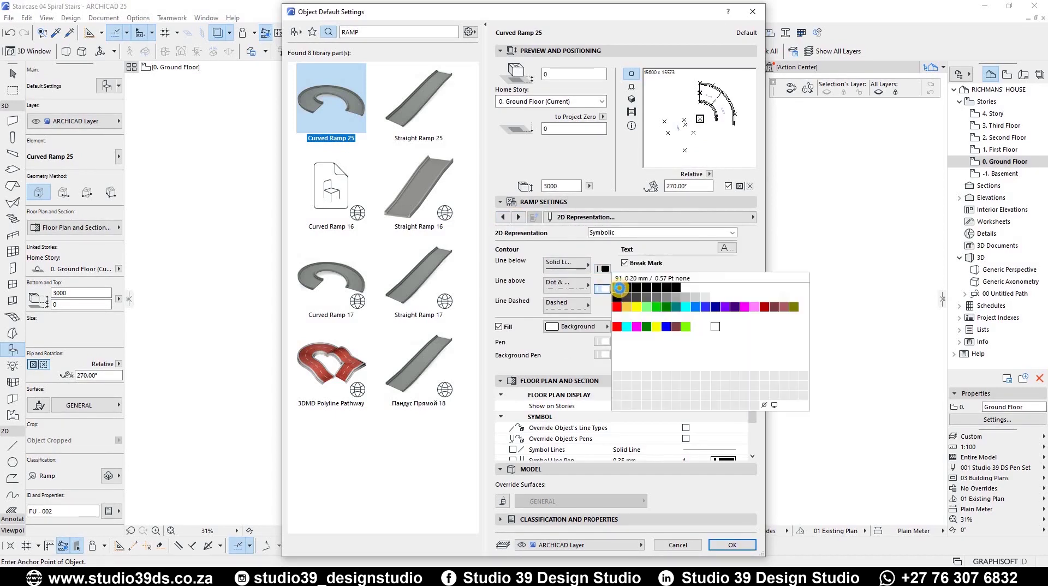
click(619, 288)
Set the curved ramp's arc angle to 180°, rotate the ramp to 180° and apply the default settings.
click(501, 217)
click(501, 217)
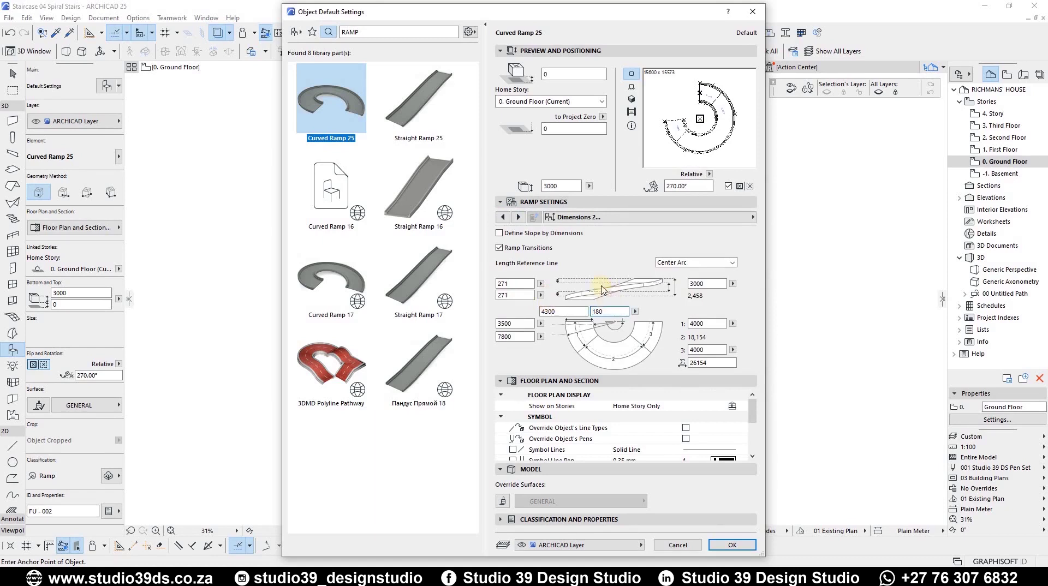
key(Return)
drag(674, 149, 670, 90)
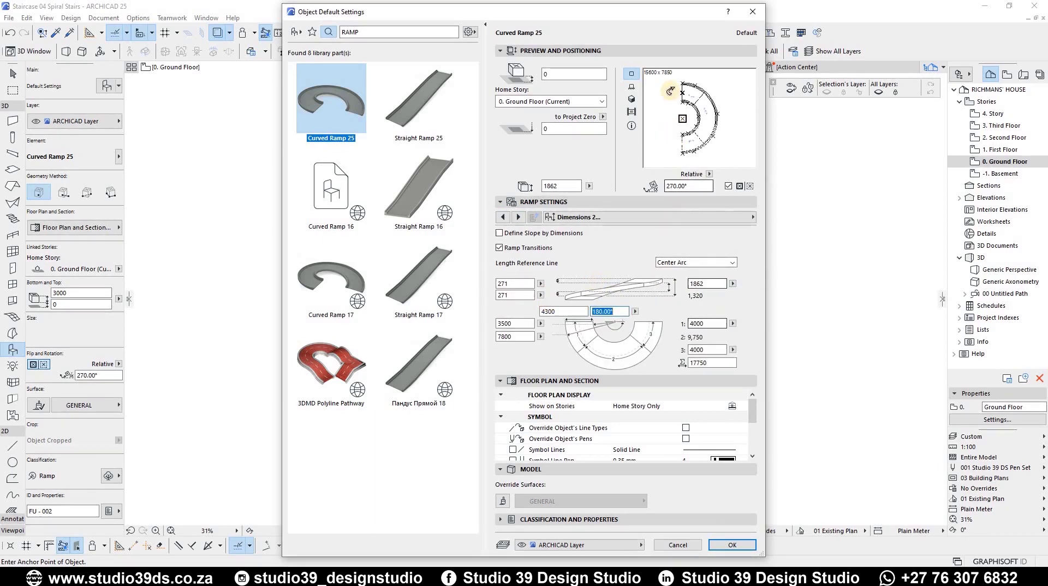
click(732, 545)
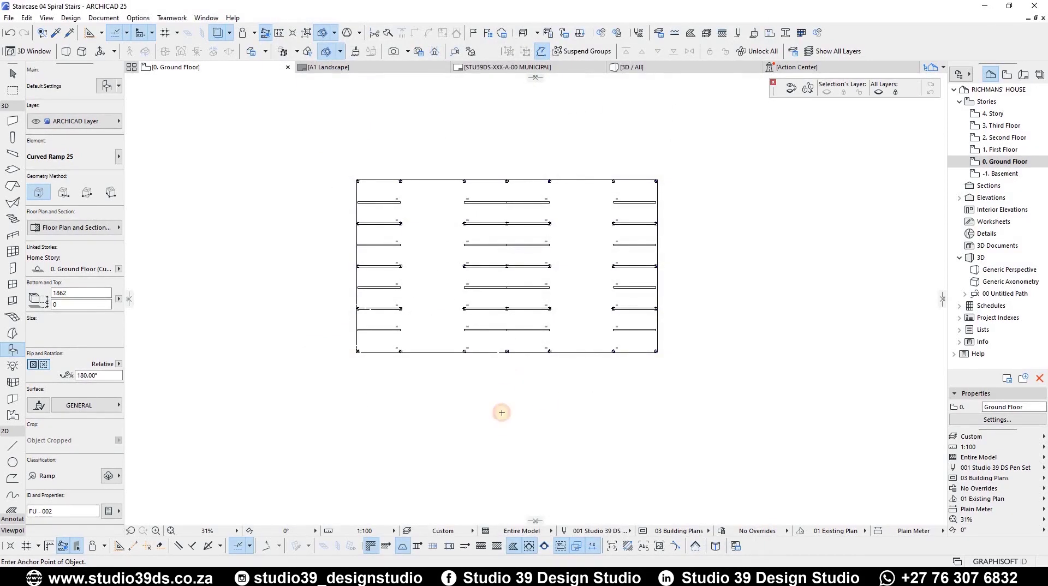
Place the curved ramp in front of the building and move its centre onto the front slab edge at the middle column.
click(515, 407)
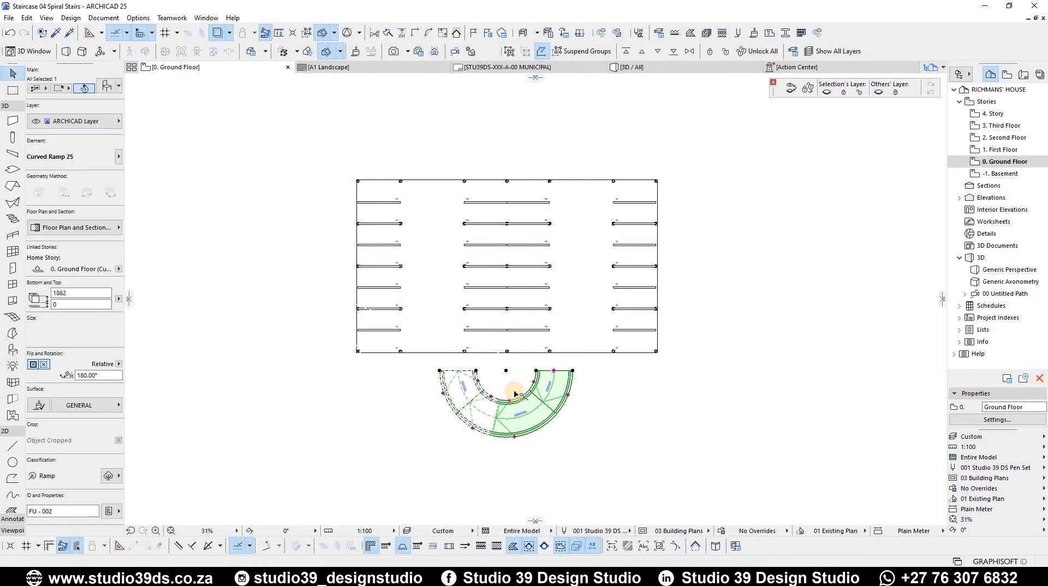
key(ctrl+d)
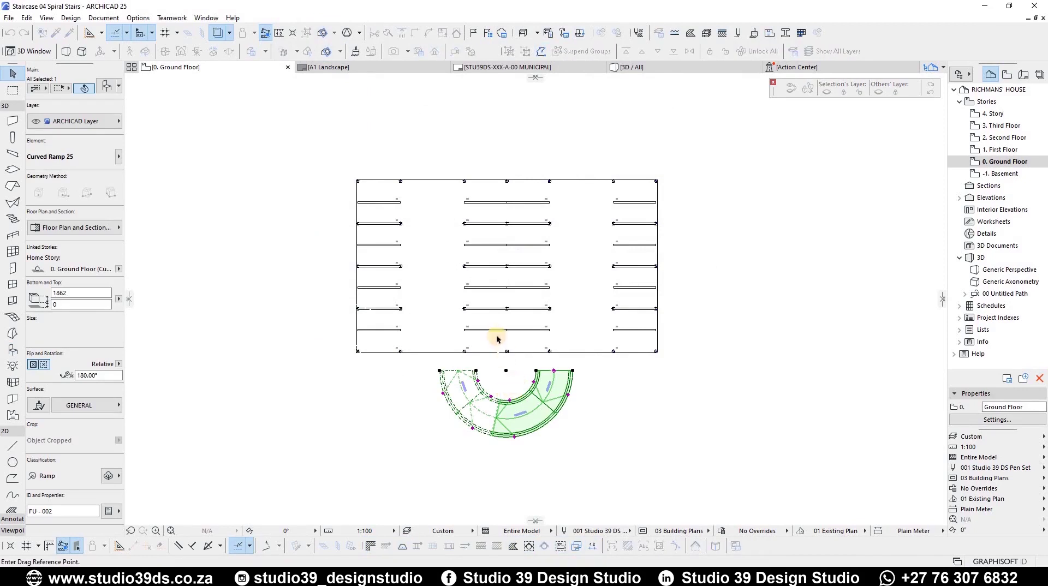
scroll(495, 349, up, 3)
scroll(497, 317, up, 5)
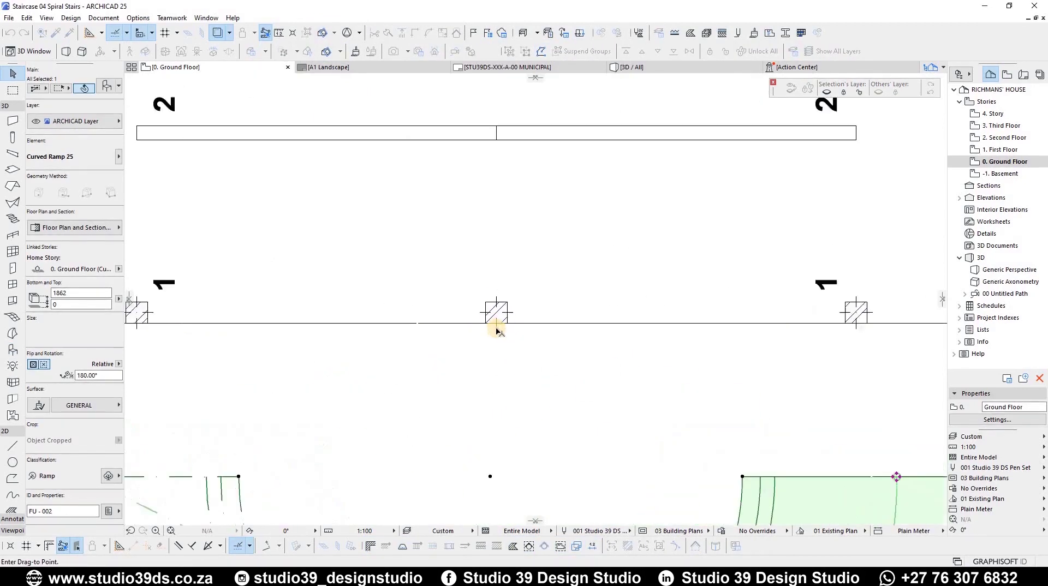
click(495, 327)
click(495, 329)
scroll(495, 328, up, 6)
scroll(492, 327, down, 3)
scroll(492, 326, down, 8)
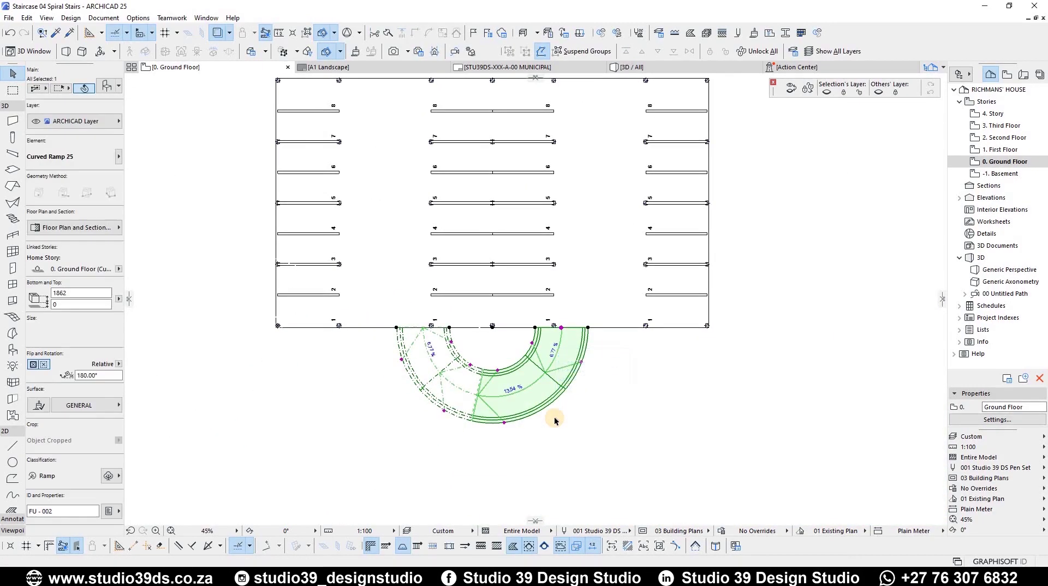
click(554, 420)
Mirror the curved ramp about a vertical axis through its centre, aligned with the middle column.
key(F3)
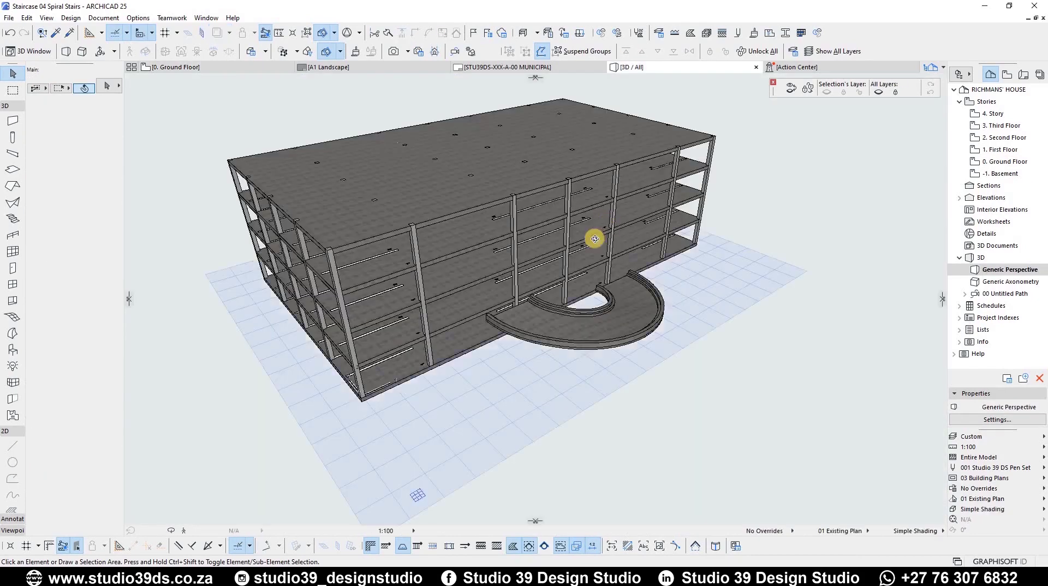
shift+middle_drag(434, 181, 612, 381)
click(613, 382)
key(F2)
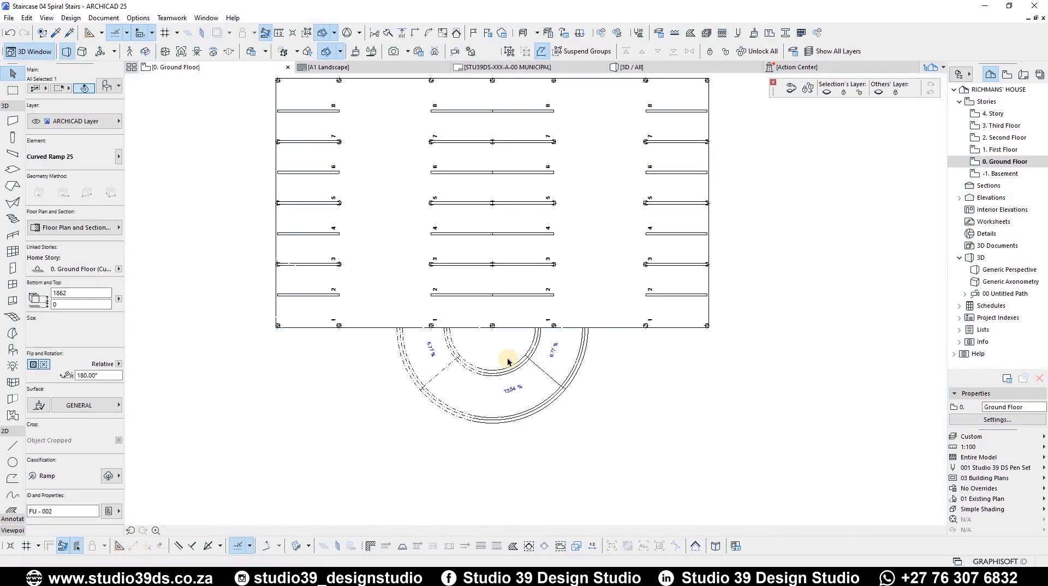
click(498, 380)
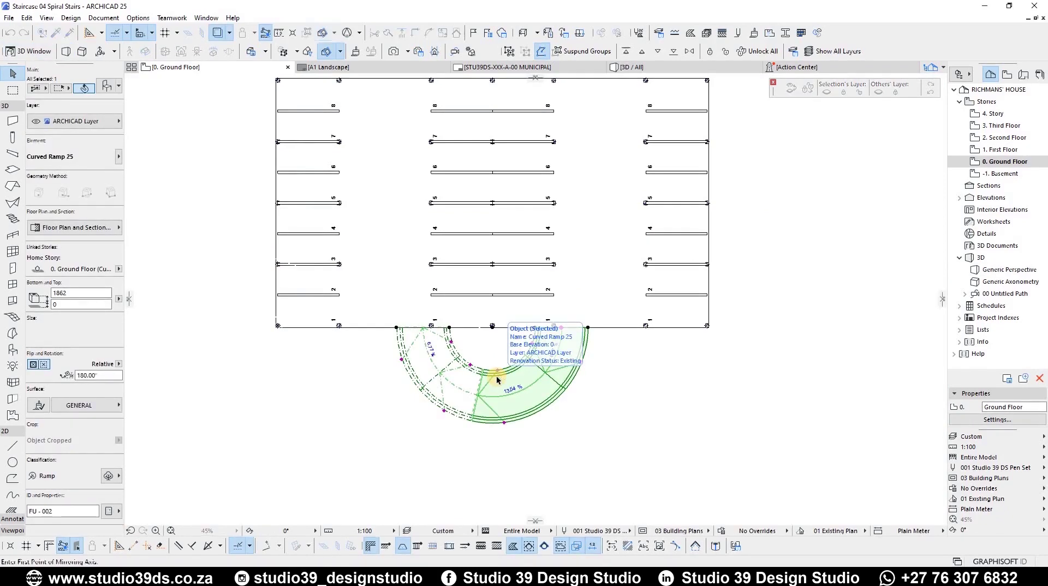
key(ctrl+m)
scroll(486, 362, up, 3)
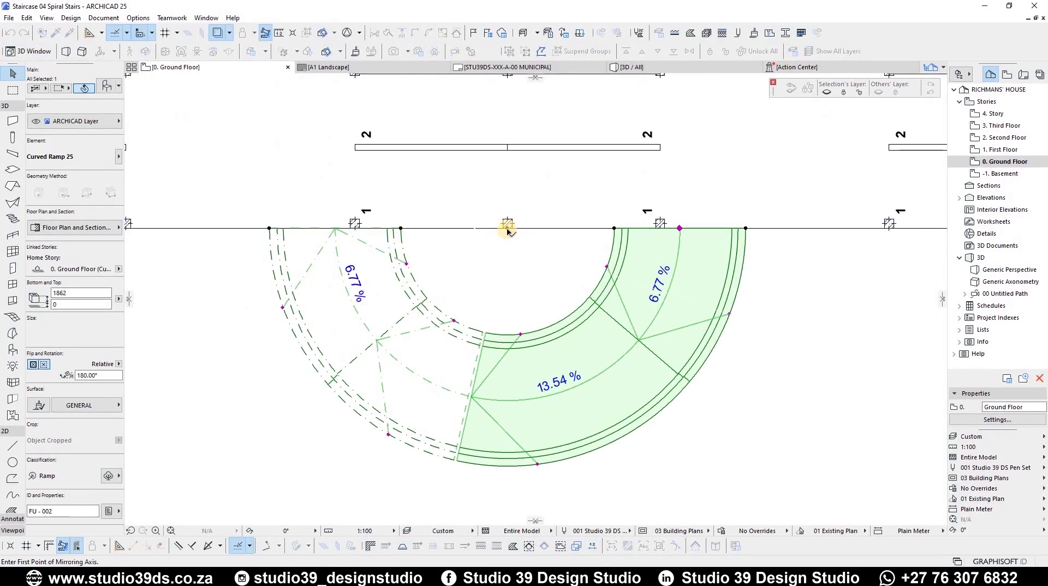
click(508, 295)
click(509, 383)
scroll(516, 383, down, 4)
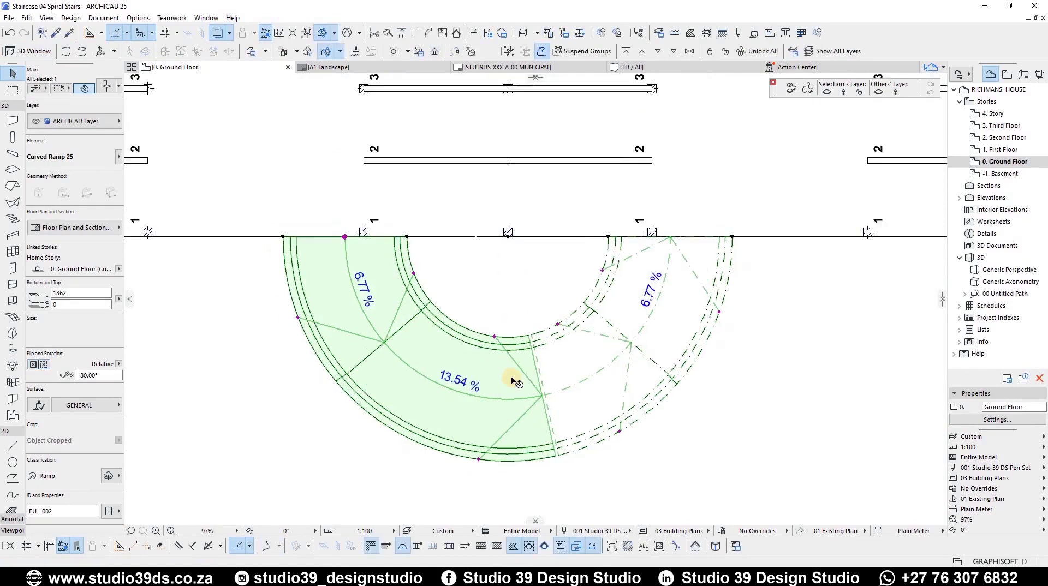
Set the selected curved ramp's width to 7500, increase its inner radius and apply the settings.
double_click(523, 345)
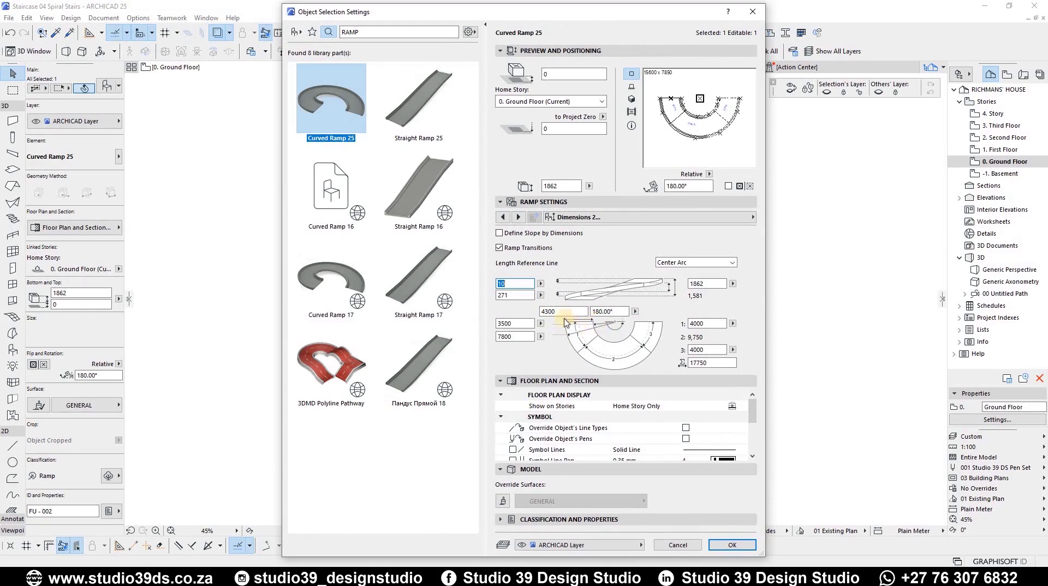
double_click(559, 312)
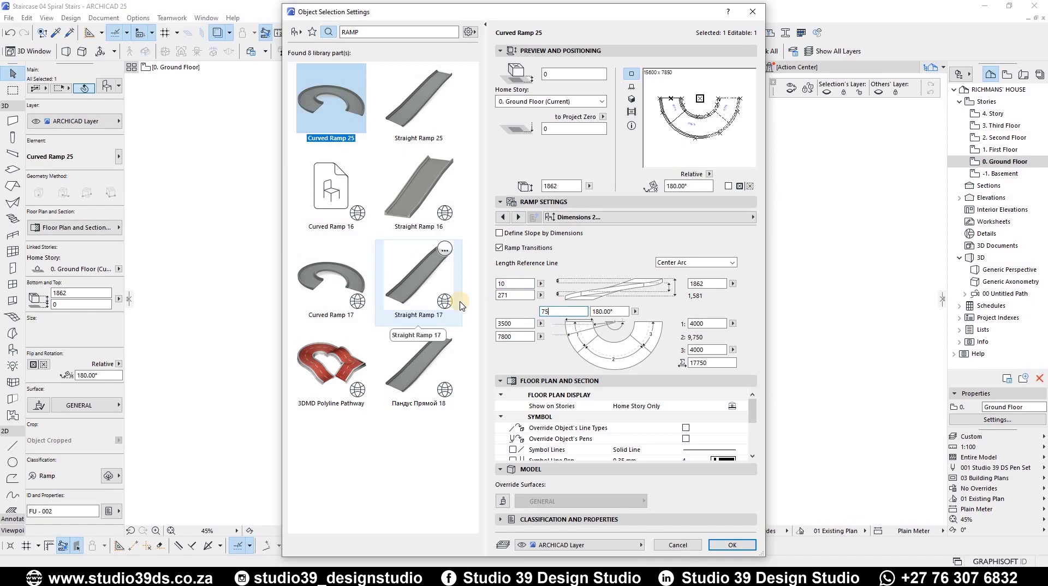
text(7500)
key(Return)
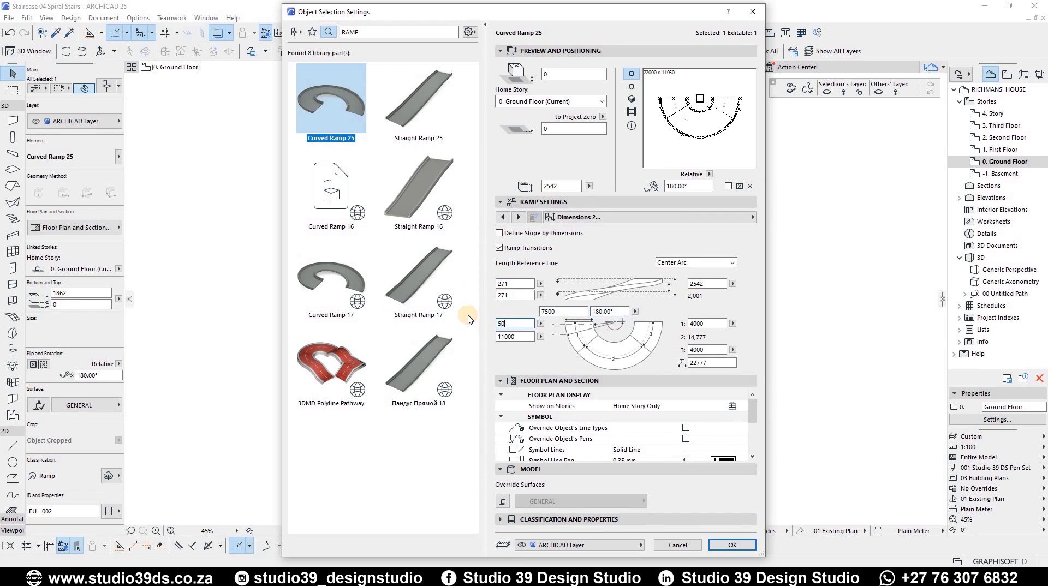
key(Return)
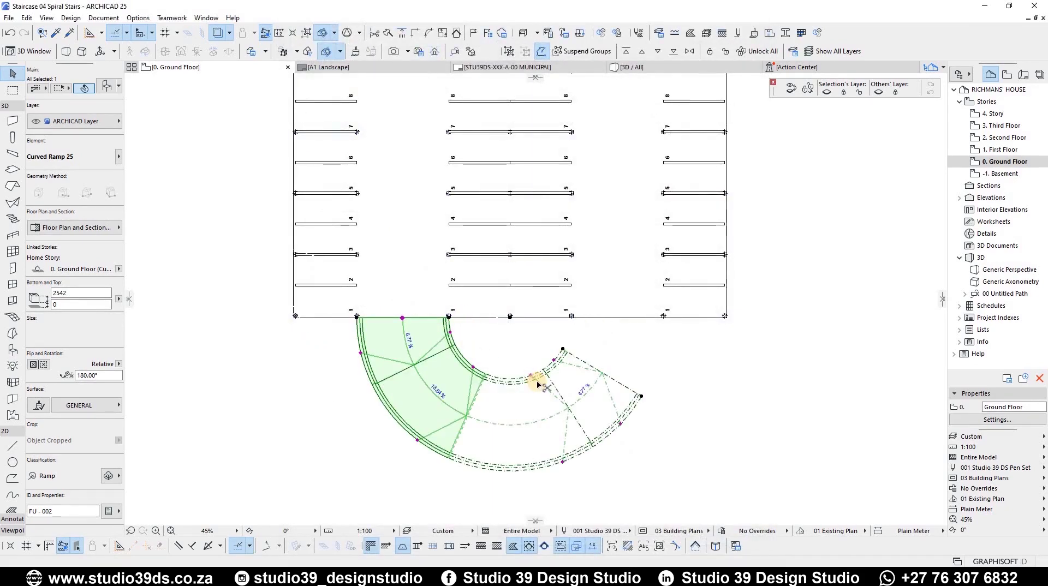
Set the selected curved ramp's arc angle to 180° and clear the selection.
double_click(537, 386)
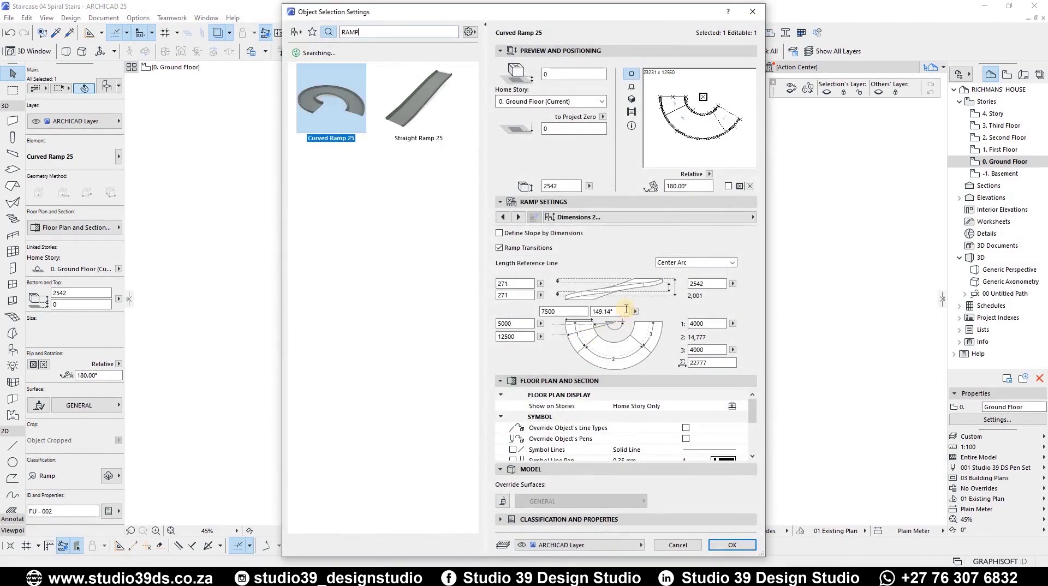
key(Tab)
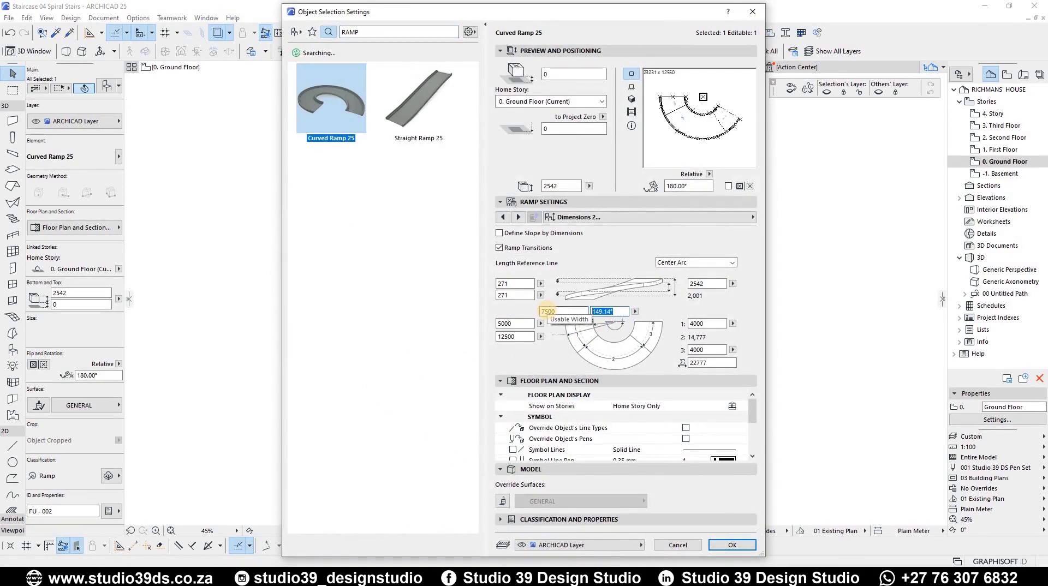
text(180)
key(Return)
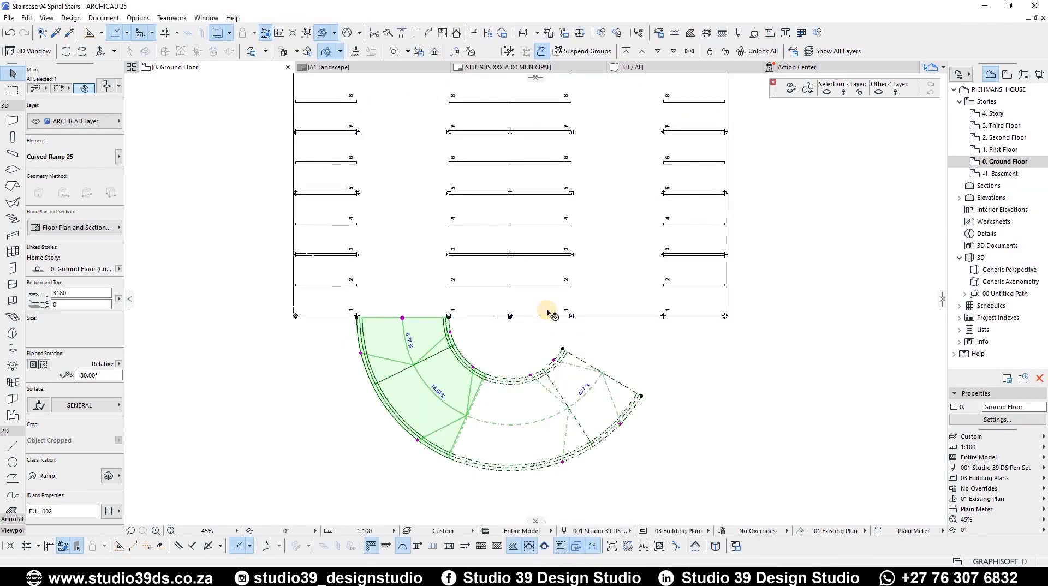
key(Escape)
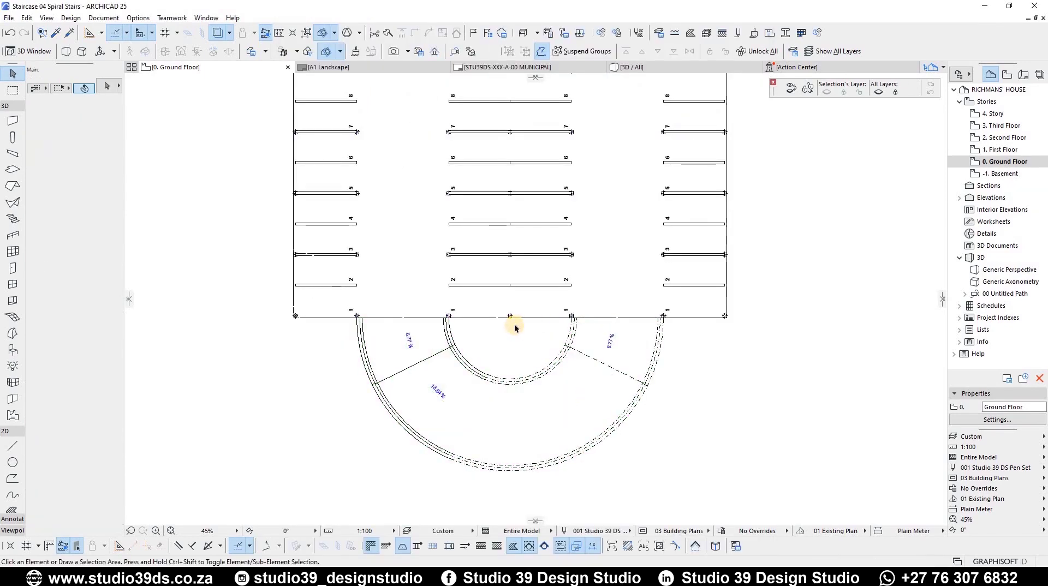
In the 3D view, lower the curved ramp's upper end to the First Floor slab at the column, for a ramp height of 2635.
key(F3)
click(582, 348)
scroll(585, 308, up, 4)
shift+middle_drag(712, 248, 608, 273)
scroll(571, 271, up, 6)
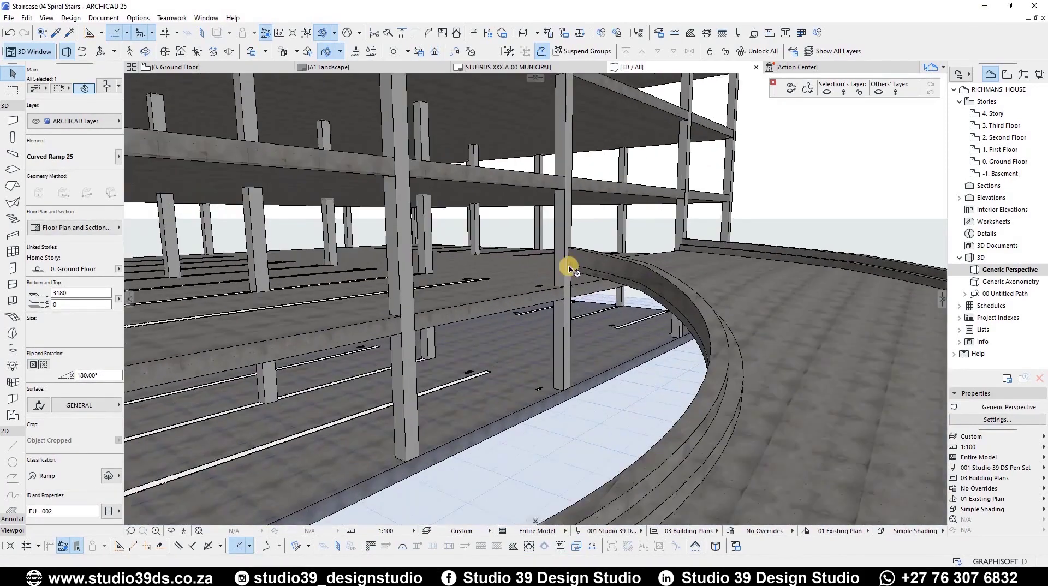
scroll(570, 268, up, 4)
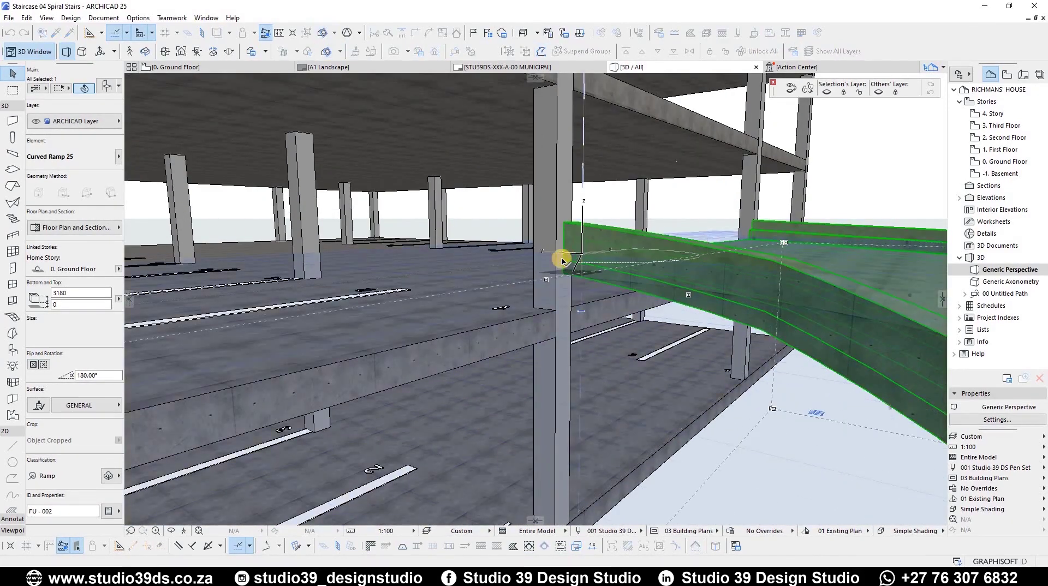
shift+middle_drag(712, 250, 652, 304)
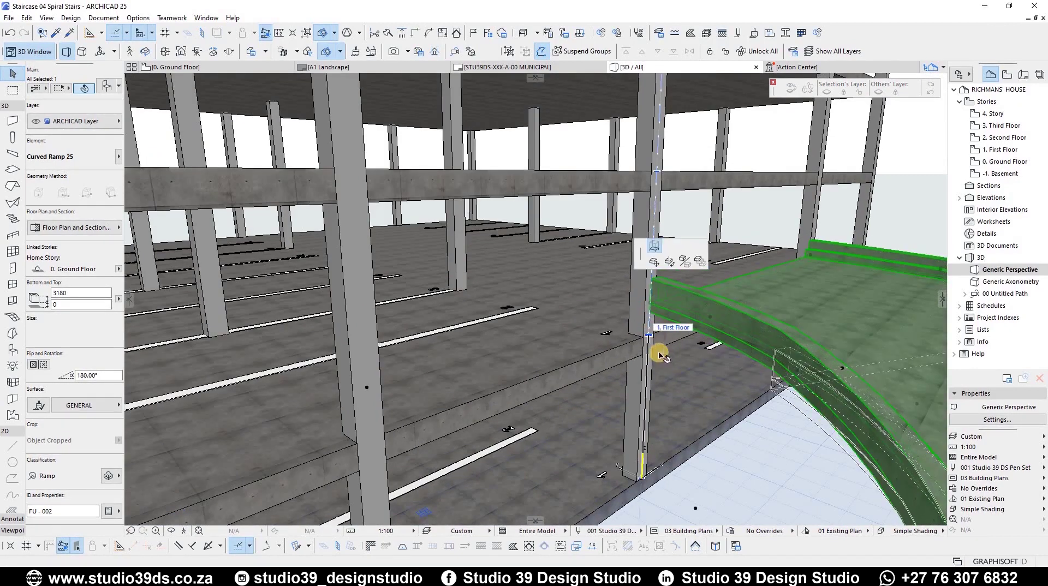
click(655, 350)
shift+middle_drag(648, 321, 749, 374)
key(Escape)
On the Ground Floor plan, enable Define Slope by Dimensions for the curved ramp and set its arc angle to 180°.
key(F2)
scroll(417, 340, up, 4)
middle_drag(417, 340, 438, 300)
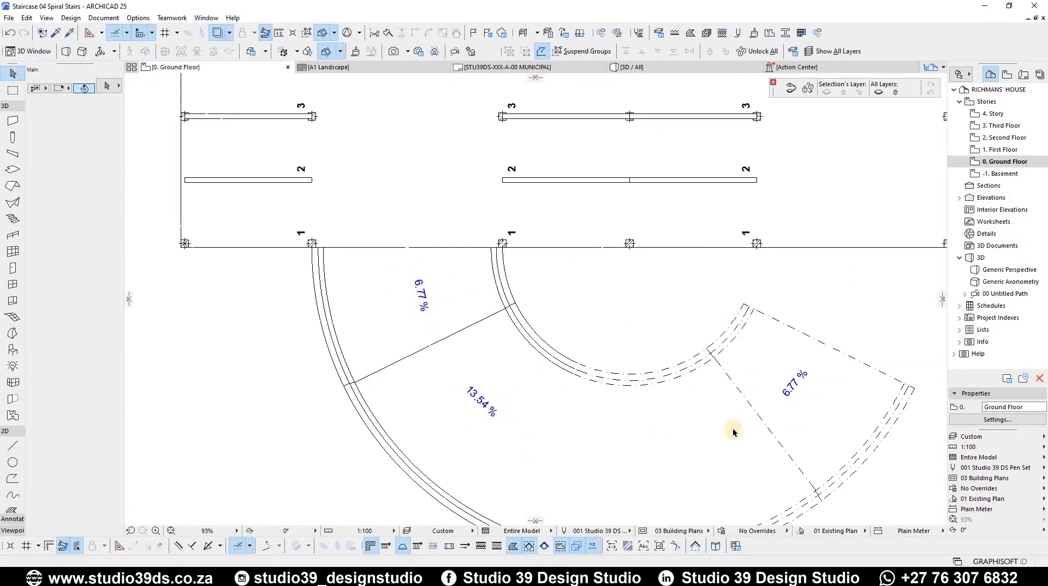
double_click(730, 328)
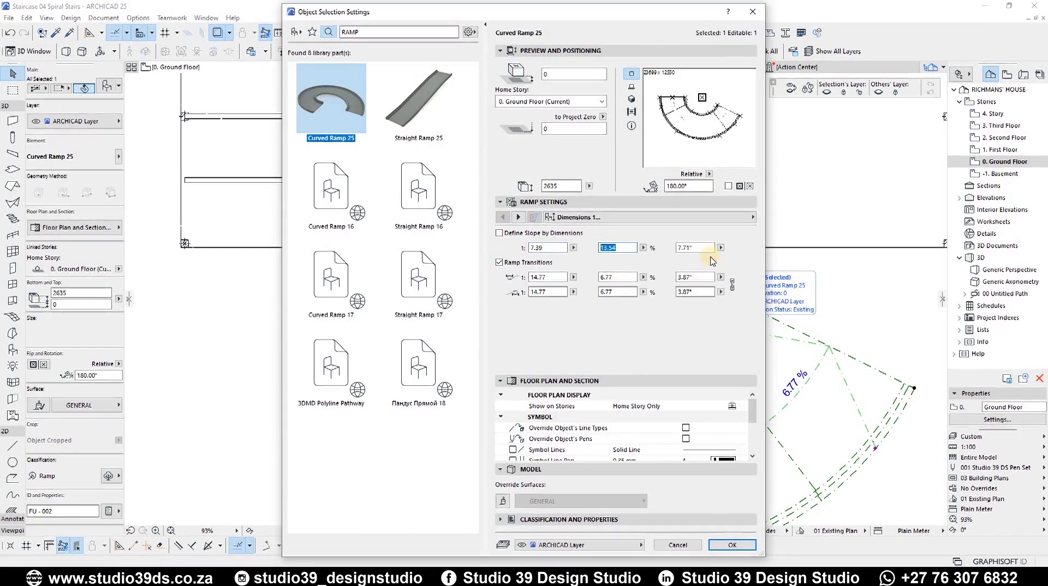
click(518, 217)
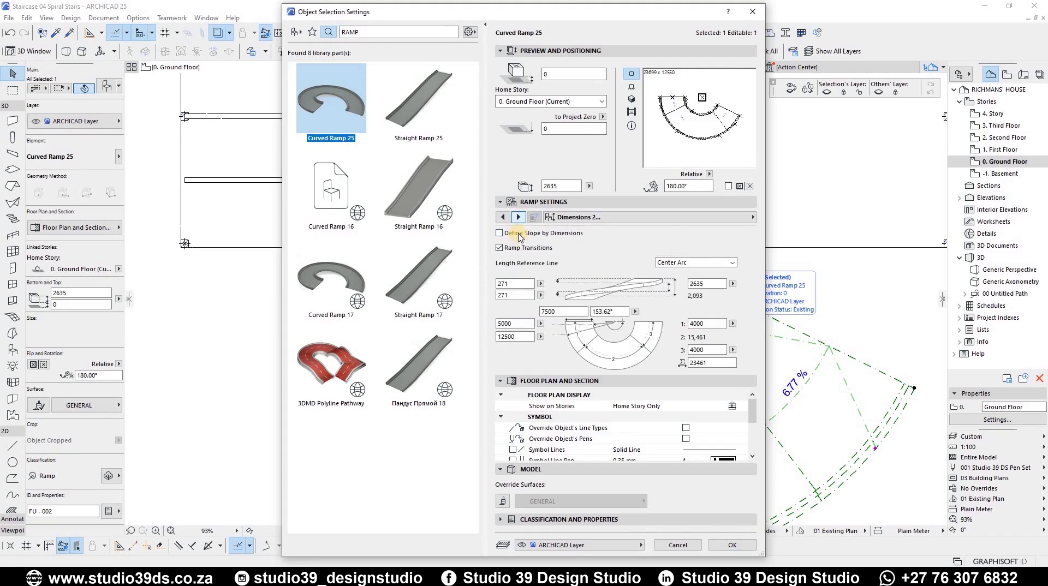
click(499, 233)
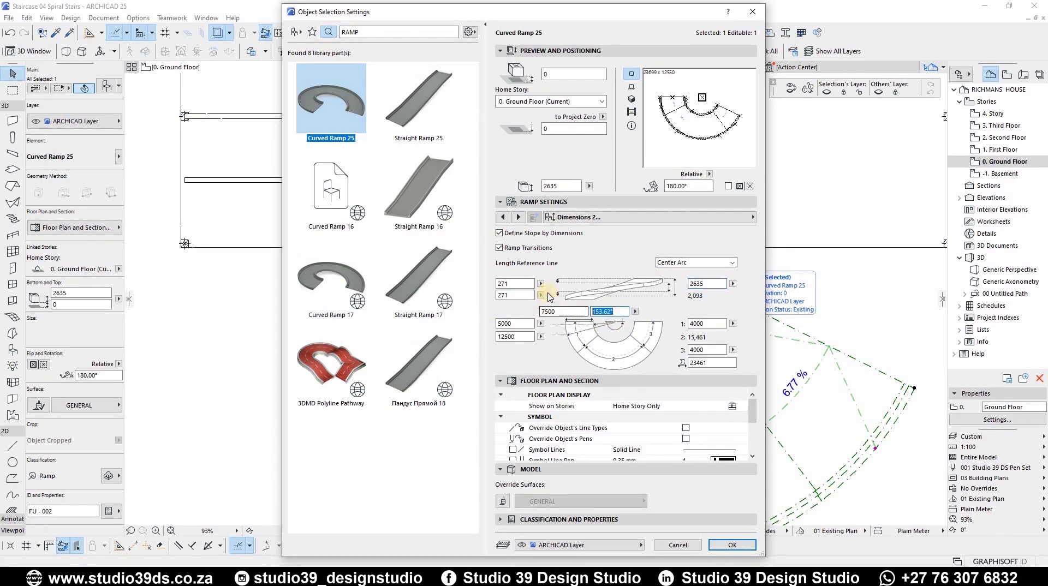
text(180)
key(Return)
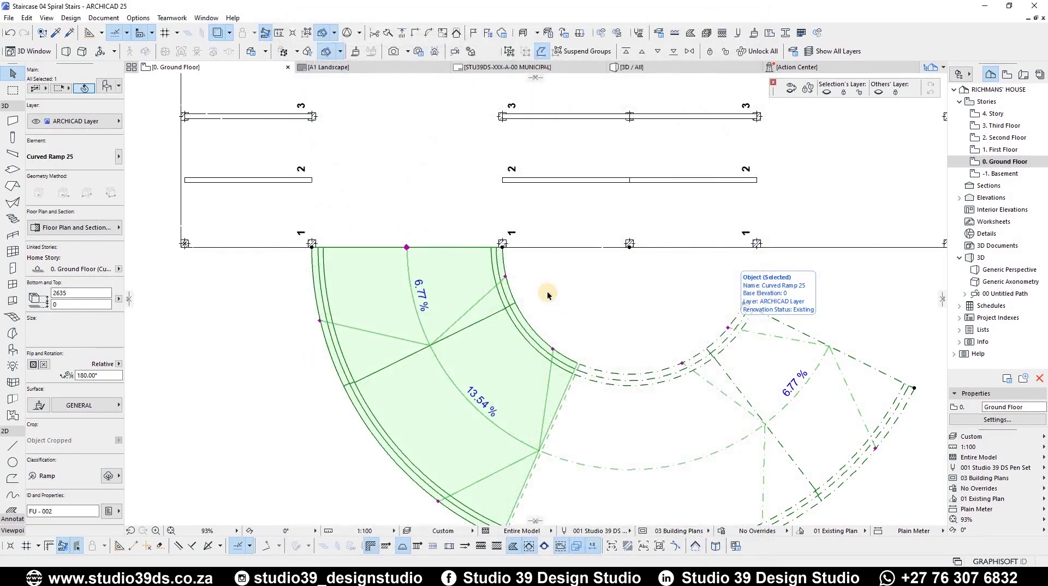
key(Escape)
Examine in 3D how the curved ramp's ends meet the building's slabs.
key(F3)
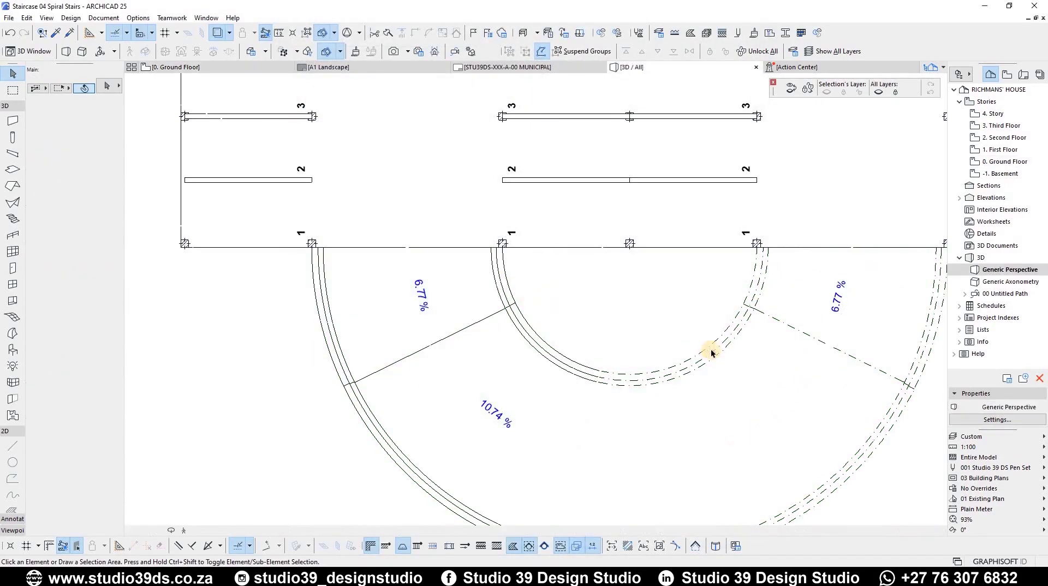
scroll(573, 222, up, 3)
shift+middle_drag(573, 222, 835, 306)
scroll(524, 361, down, 3)
shift+middle_drag(503, 379, 519, 358)
scroll(521, 361, down, 5)
click(625, 404)
Copy the Ground Floor curved ramp to the same position on the First, Second and Third Floors.
key(F2)
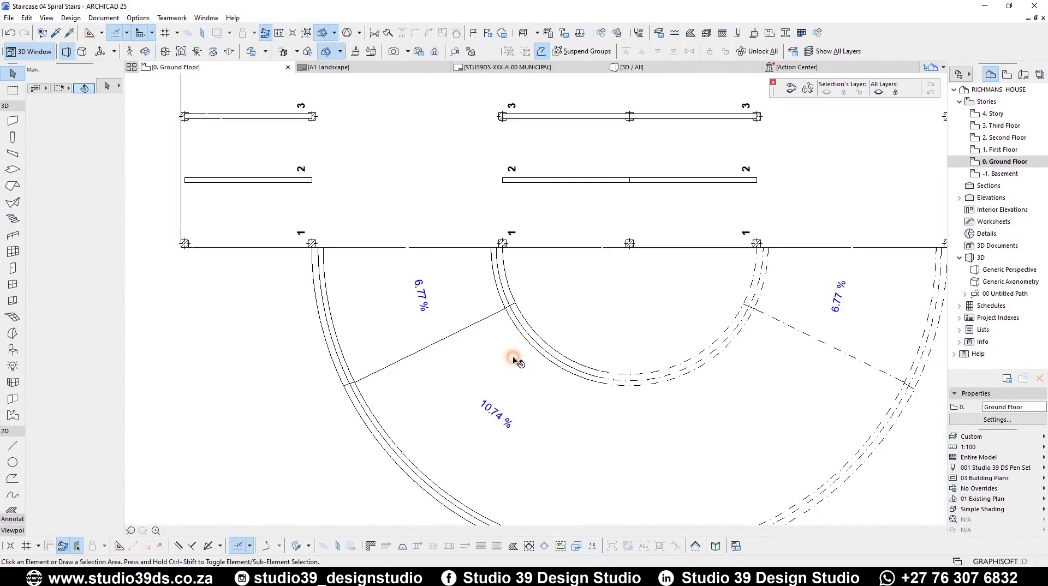
scroll(547, 321, down, 5)
key(ctrl+Up)
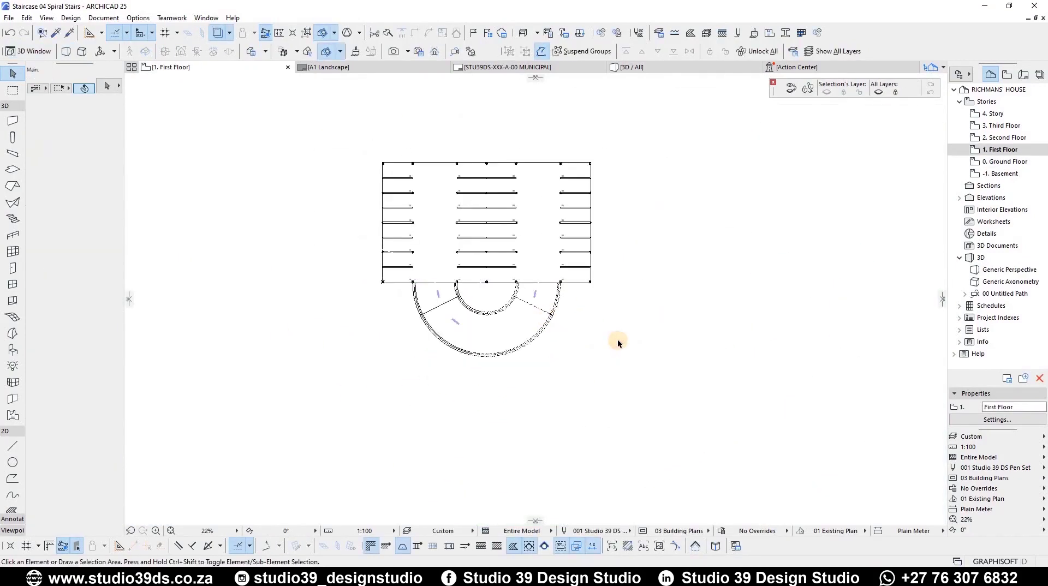
key(ctrl+Up)
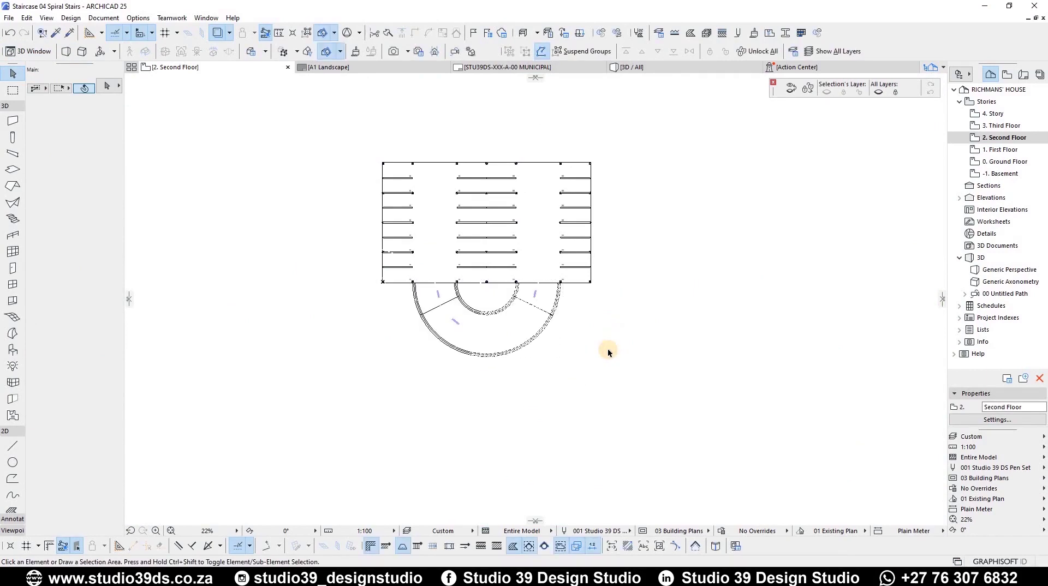
key(ctrl+Up)
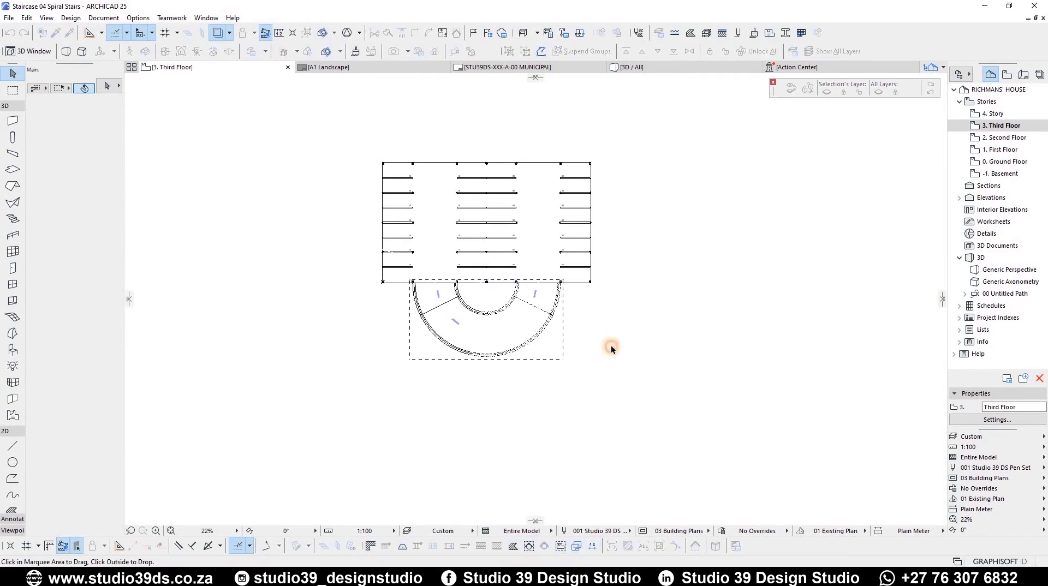
In the 3D view, delete the uppermost curved ramp, the copy on the Third Floor.
key(F3)
scroll(636, 219, up, 5)
scroll(636, 218, down, 6)
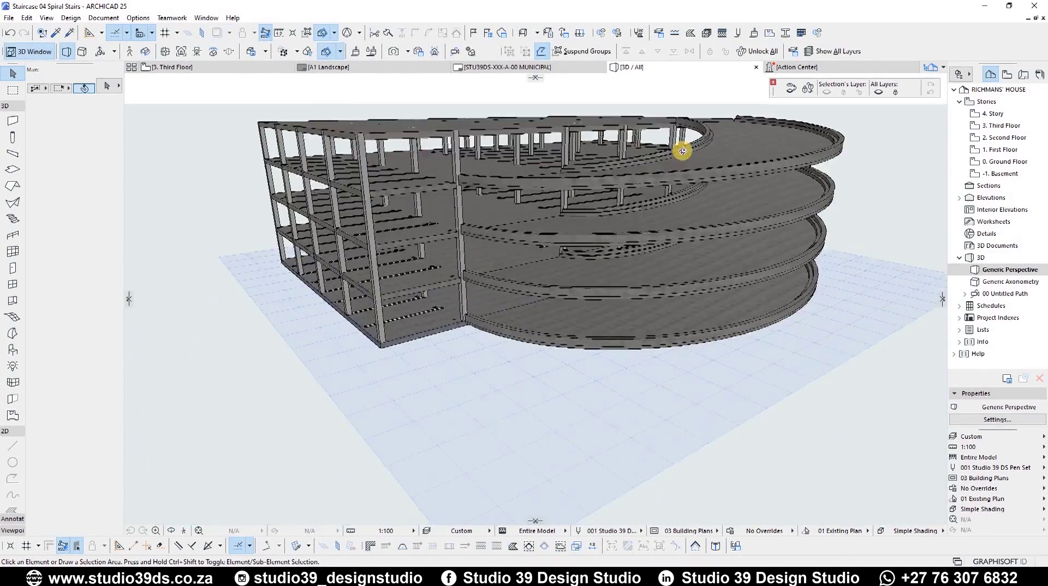
shift+middle_drag(678, 152, 571, 341)
Select all three remaining ramps and set their profile's inner curb width to 0, curb height to 0 and side flange height to 1000.
shift+click(570, 339)
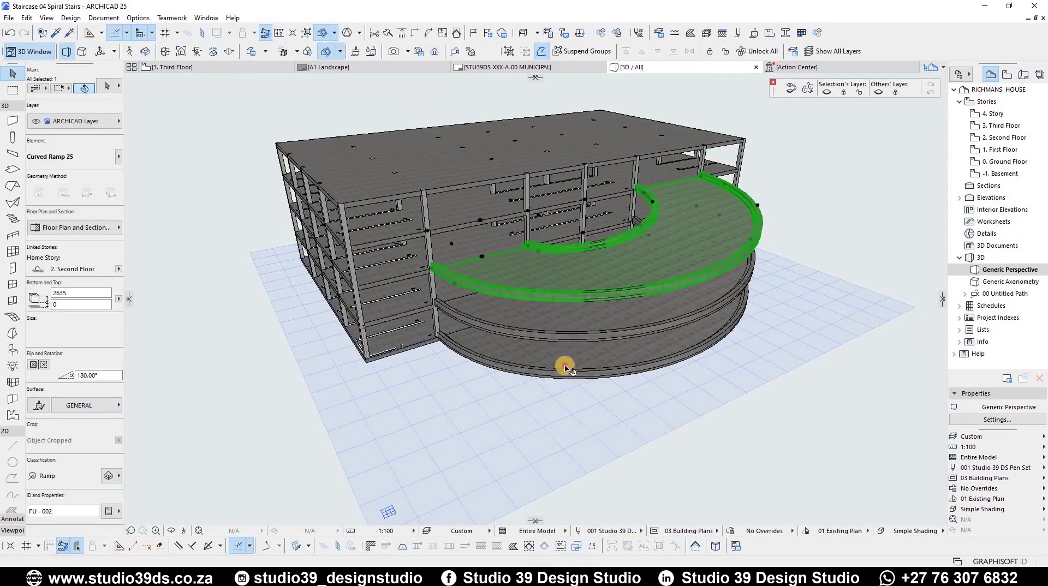
shift+click(565, 367)
key(ctrl+t)
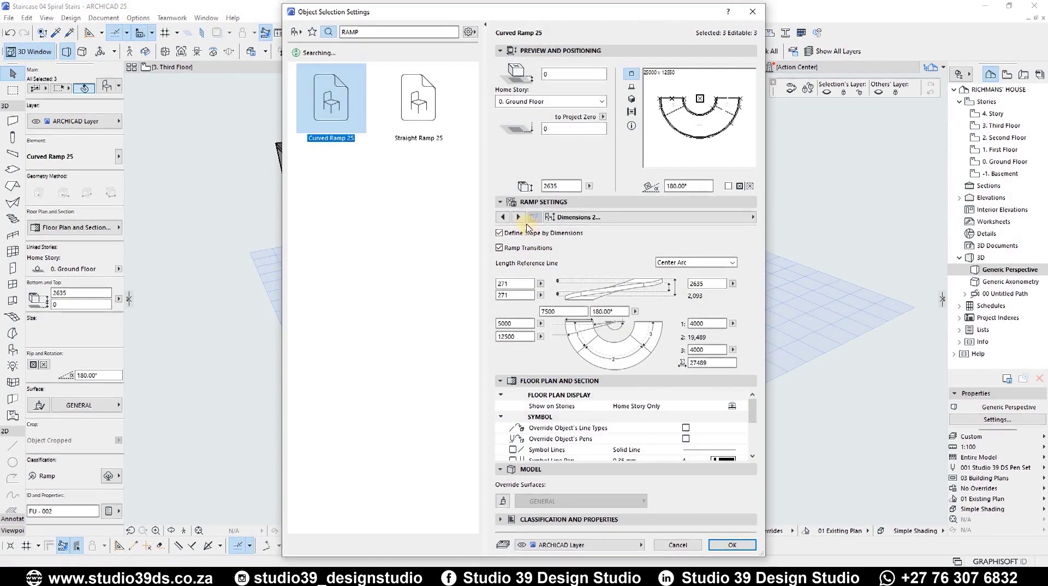
click(519, 218)
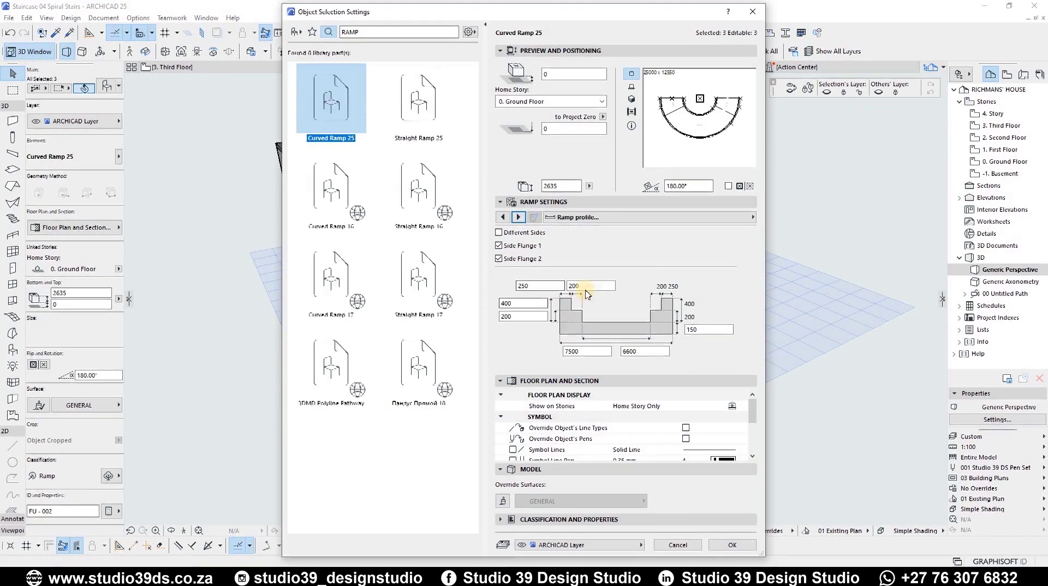
text(0)
key(Return)
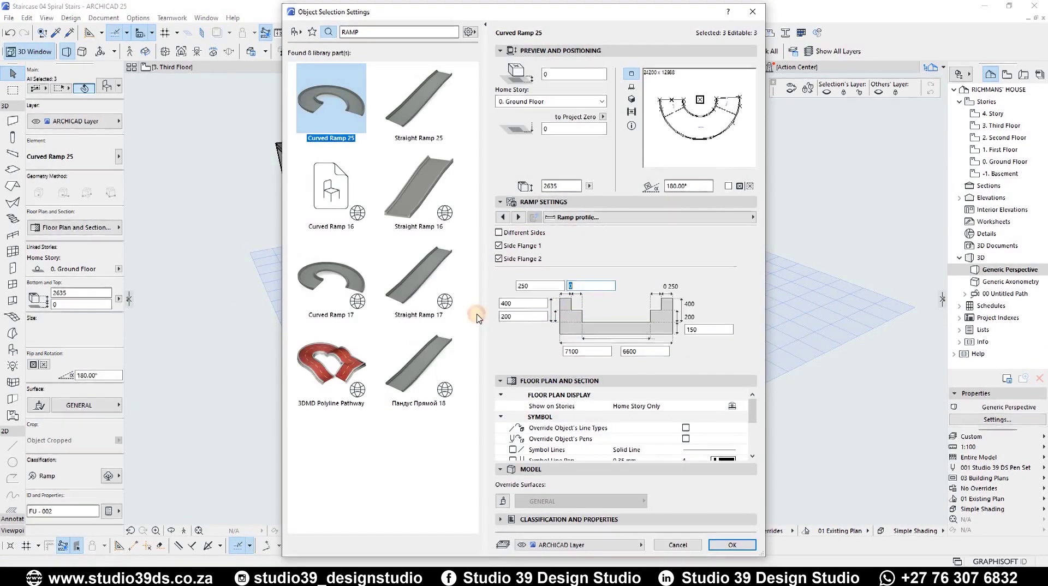
click(535, 303)
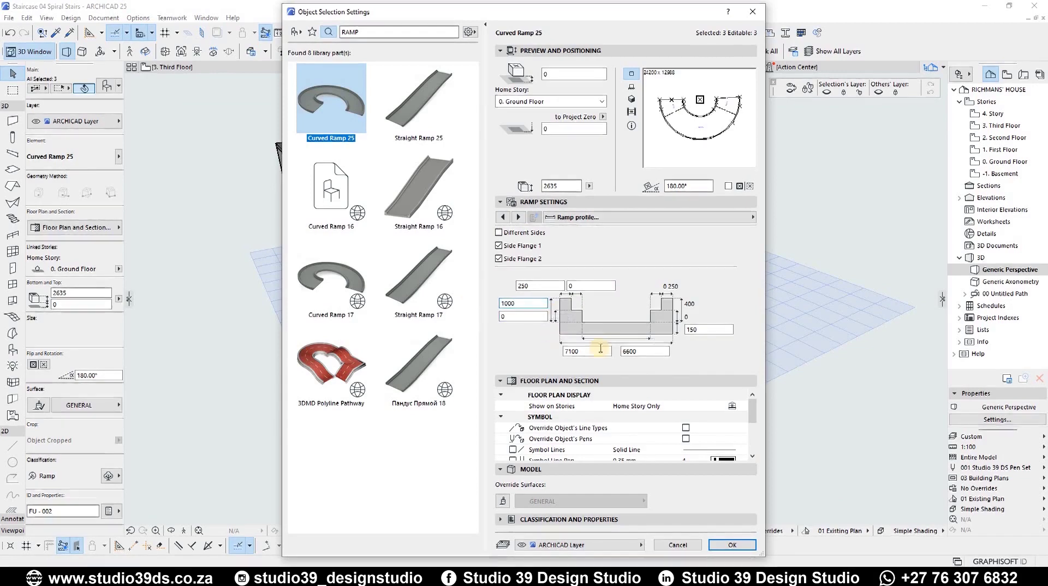
key(Return)
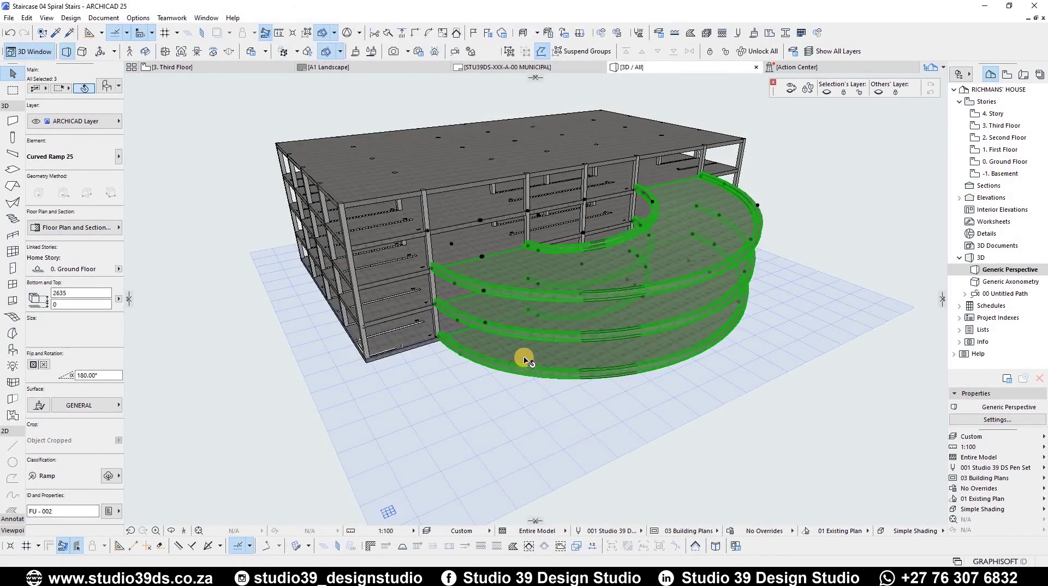
Set the usable width of the three selected ramps to 7500, apply the settings and clear the selection.
scroll(437, 264, up, 8)
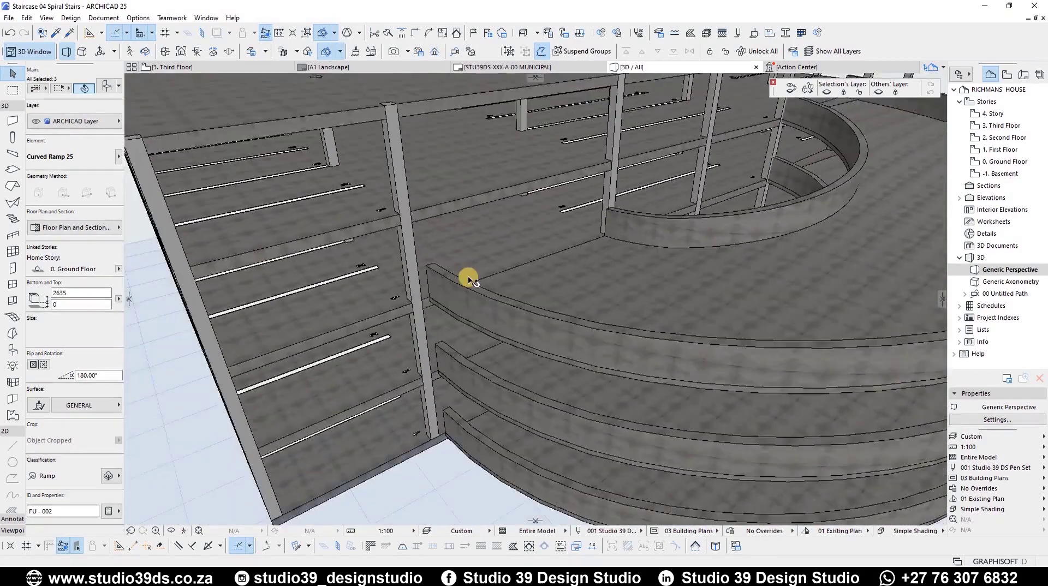
shift+middle_drag(468, 280, 552, 284)
double_click(548, 288)
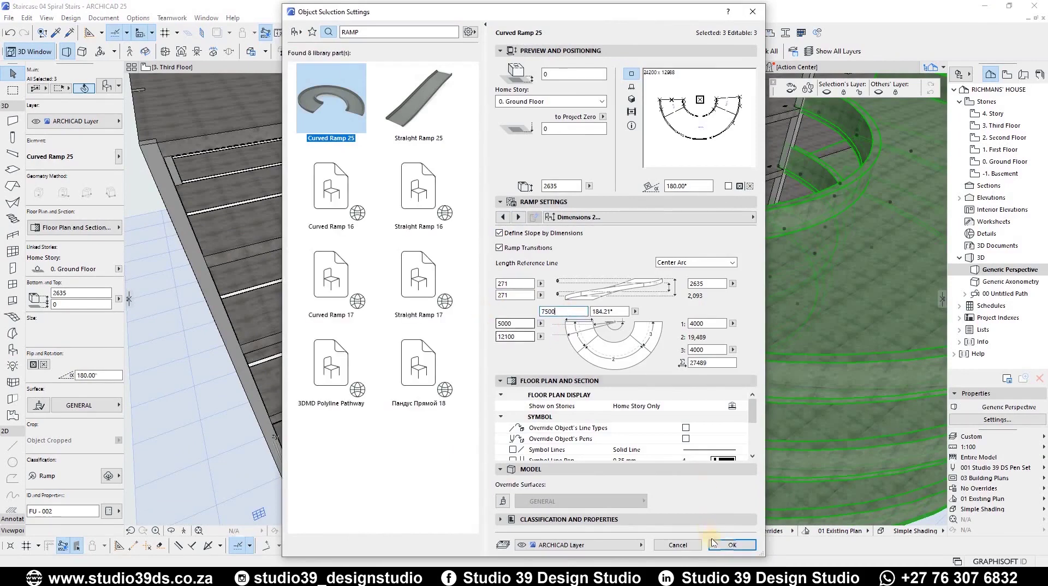
click(730, 545)
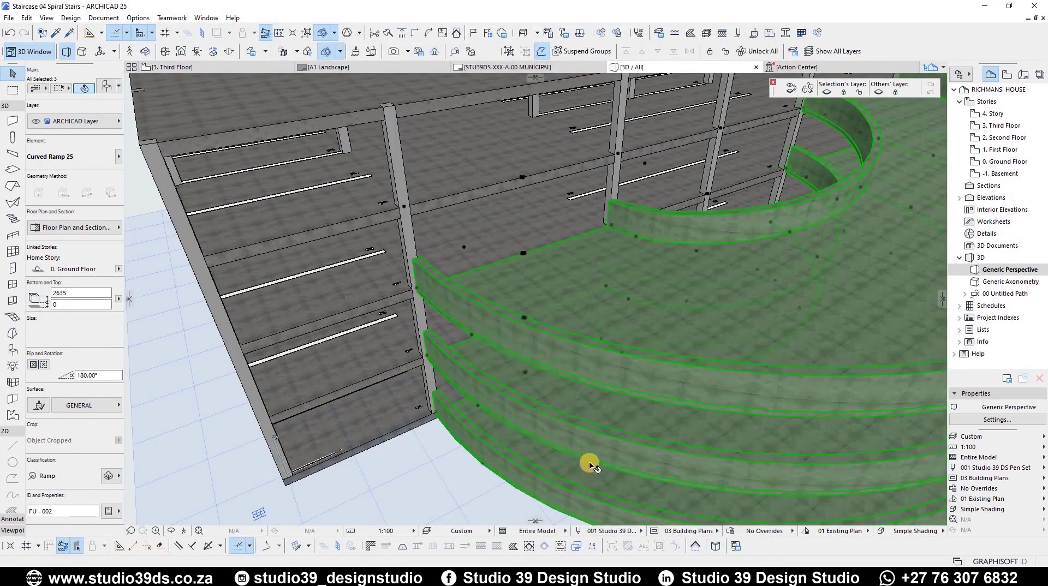
key(Escape)
Review the finished parking building and its stacked curved ramps from several angles in 3D.
scroll(697, 332, down, 5)
shift+middle_drag(615, 271, 722, 393)
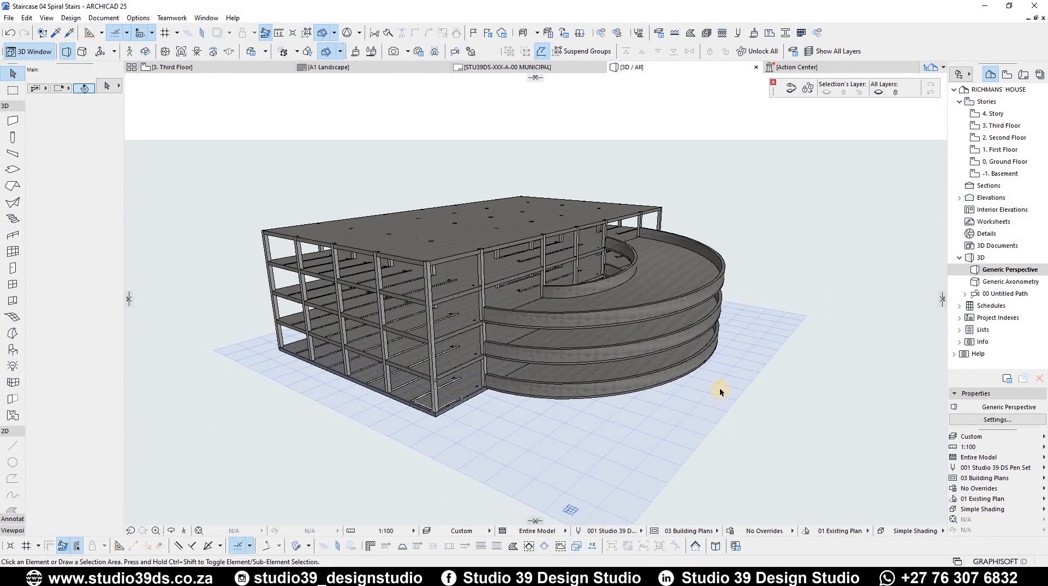
scroll(708, 375, up, 4)
middle_drag(570, 319, 615, 327)
scroll(615, 328, down, 1)
middle_drag(465, 364, 514, 376)
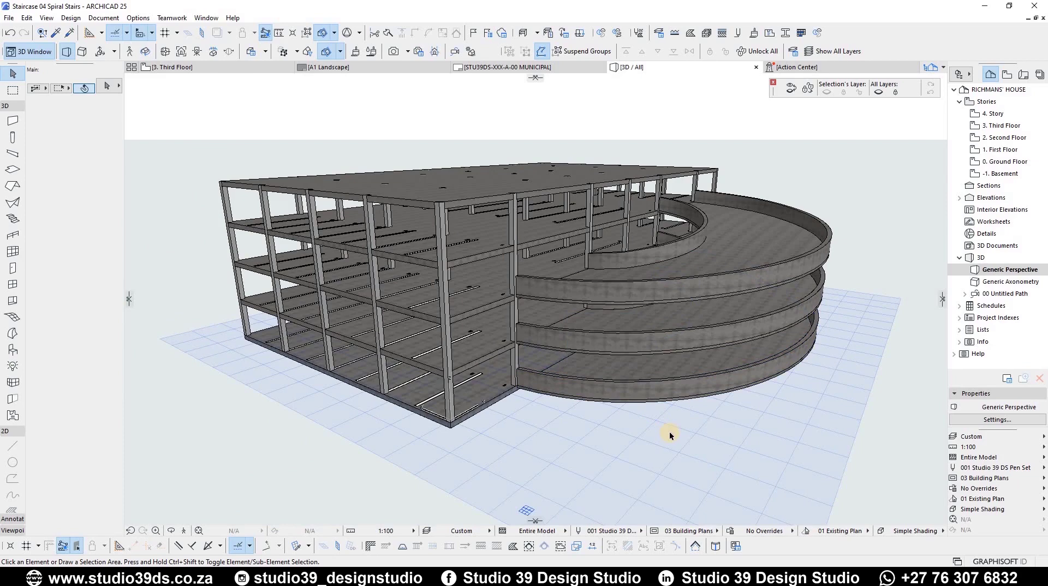
shift+middle_drag(667, 427, 650, 411)
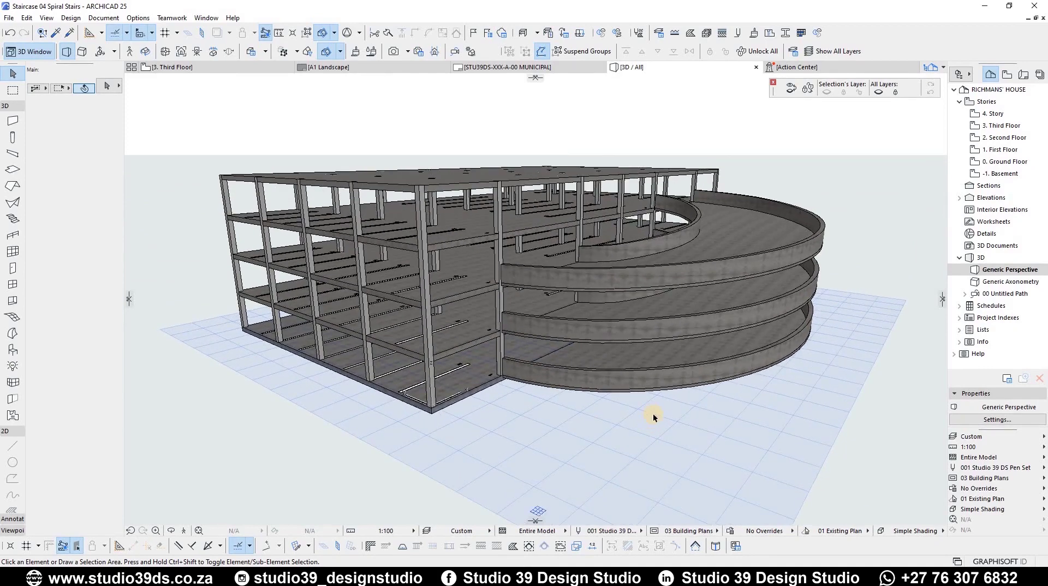